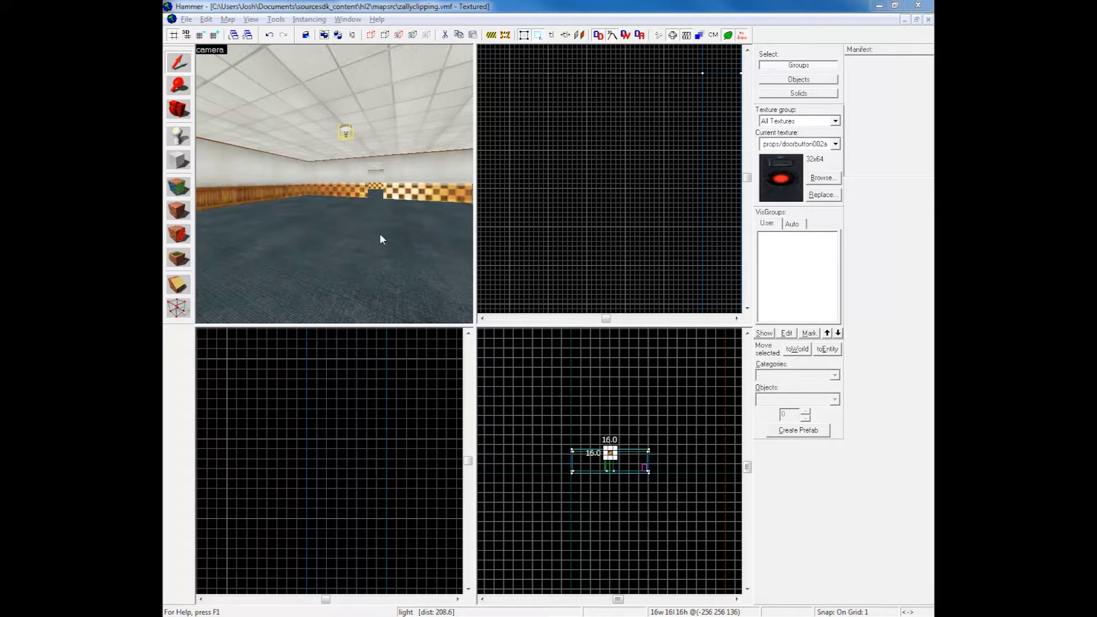
# Examine the two connected rooms and their ceiling light entities in the 3D view.
pyautogui.click(383, 4)
pyautogui.press('z')
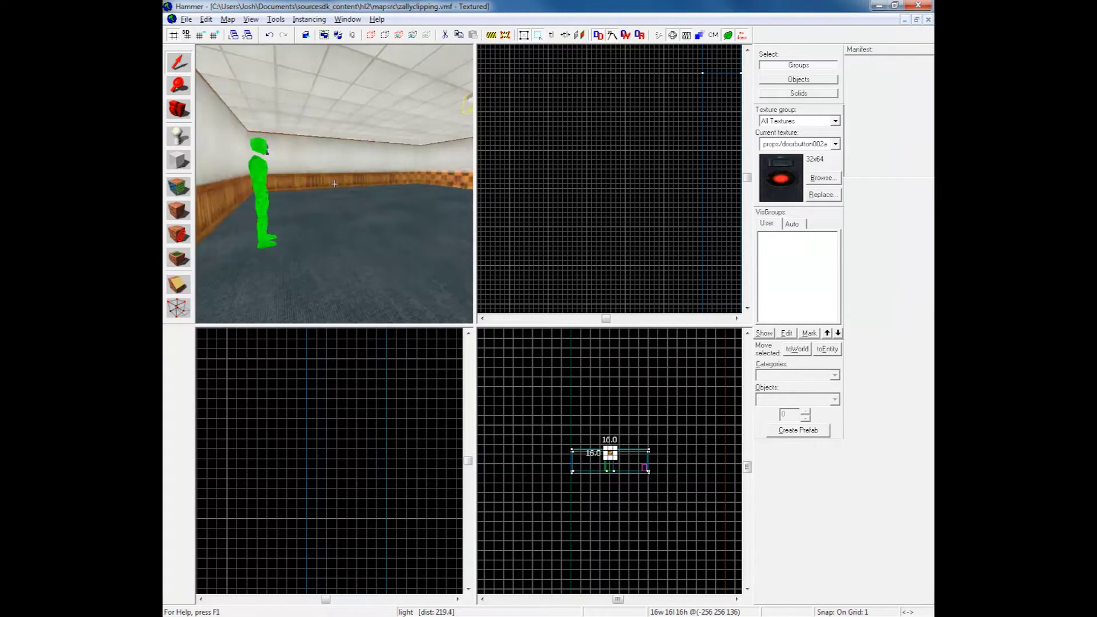
pyautogui.press('w')
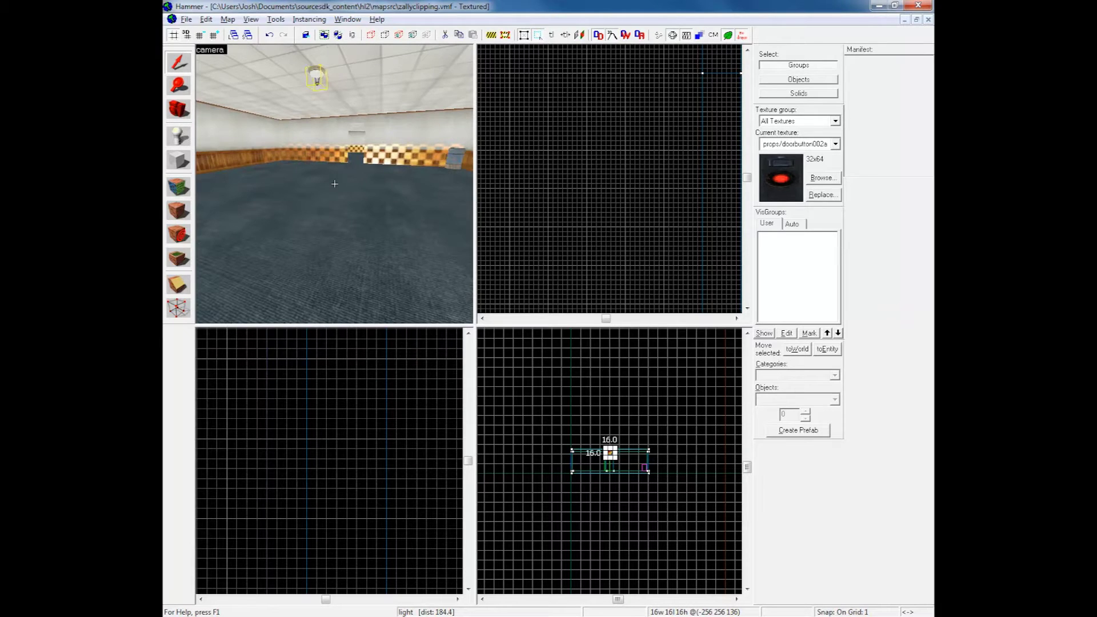
pyautogui.press('w')
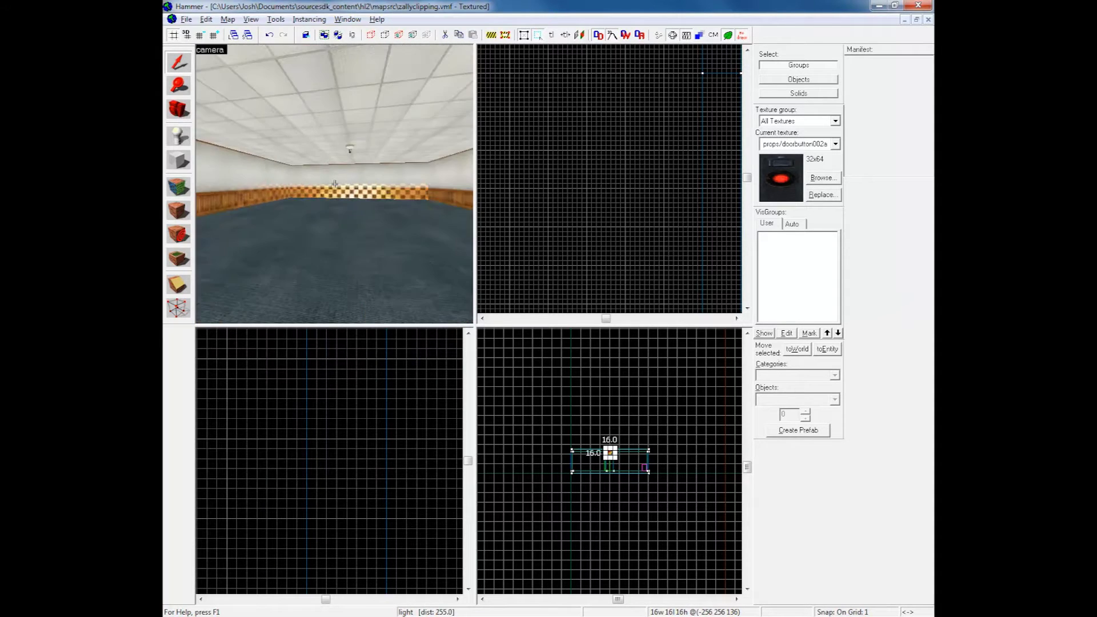
pyautogui.press('w')
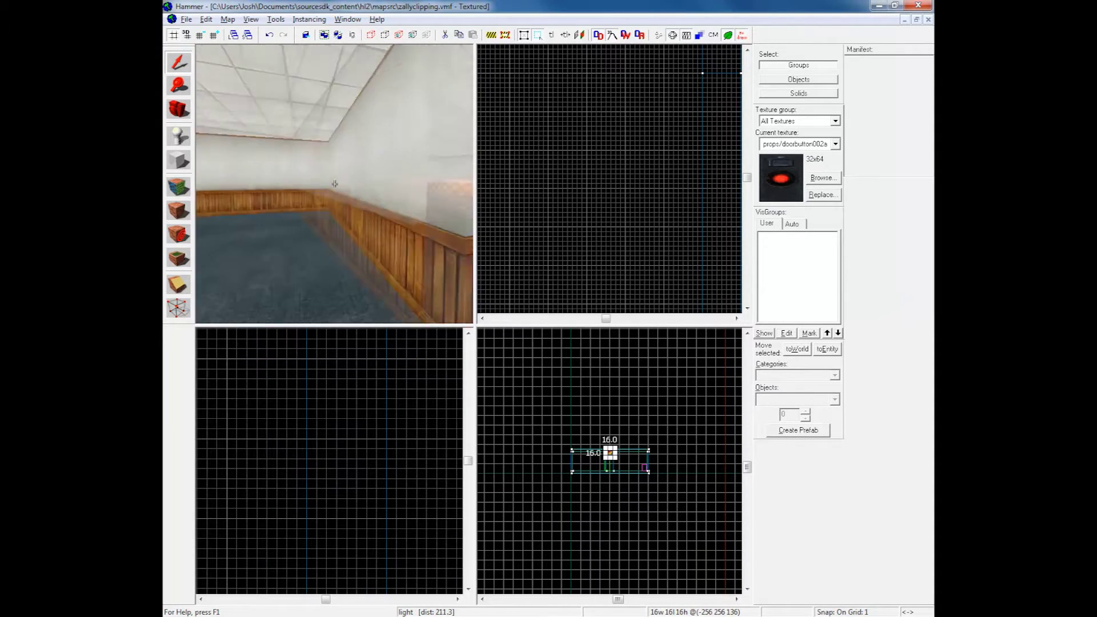
pyautogui.press('w')
pyautogui.press('z')
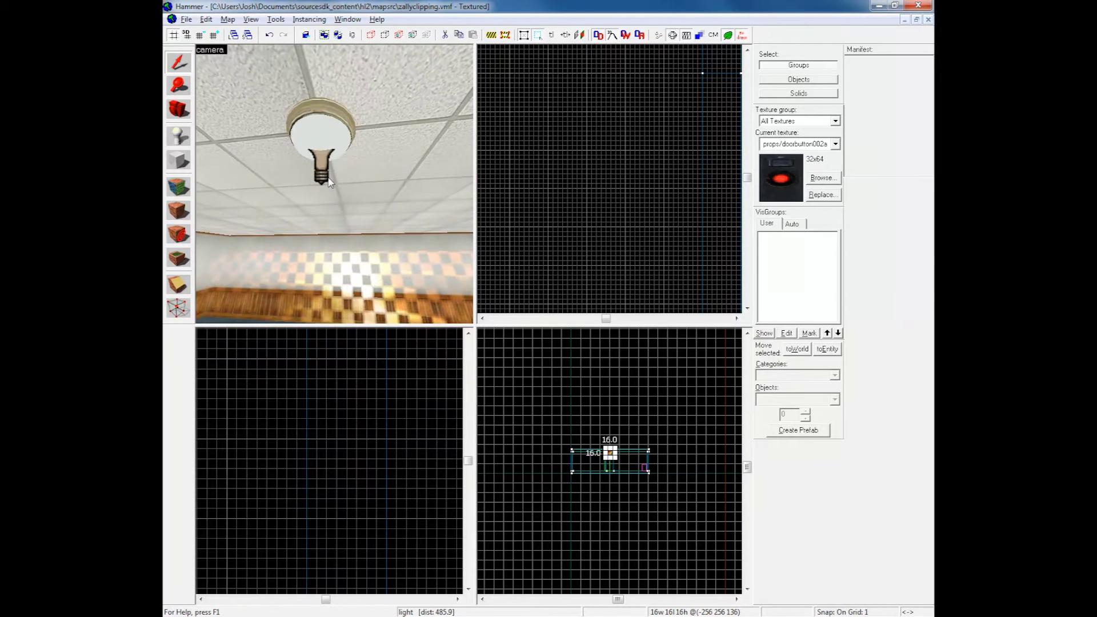
pyautogui.click(326, 181)
pyautogui.press('z')
pyautogui.press('w')
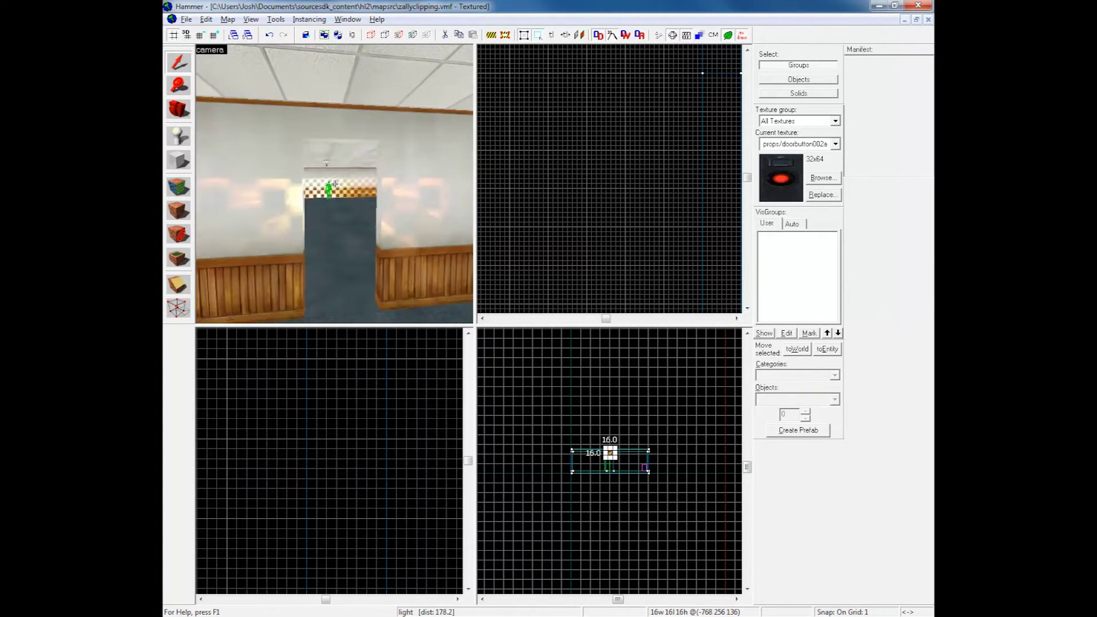
pyautogui.press('w')
pyautogui.press('z')
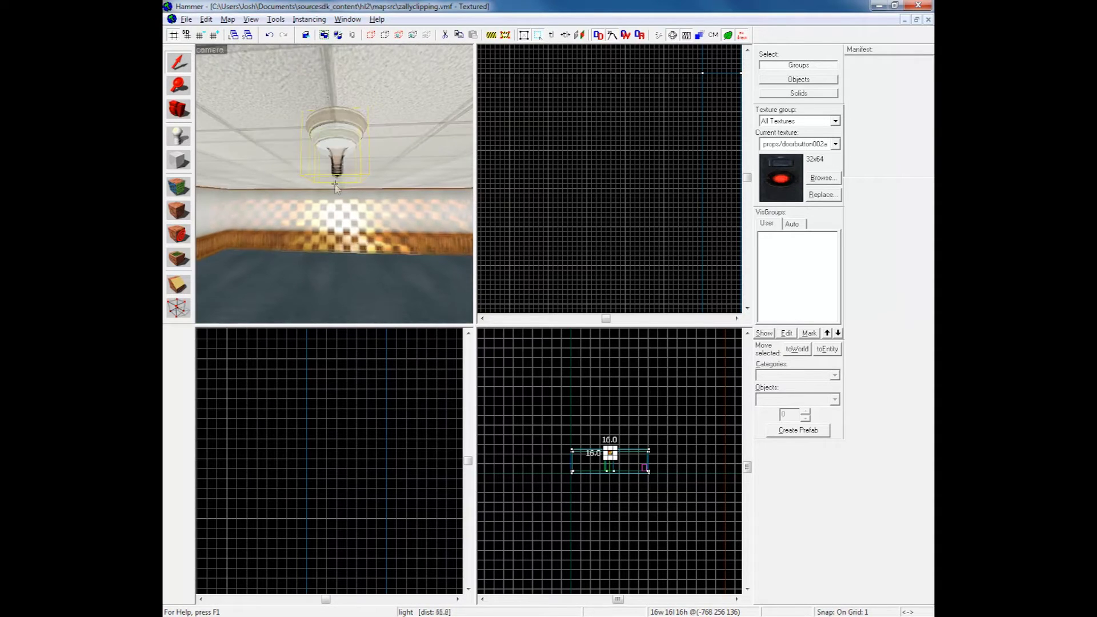
pyautogui.press('w')
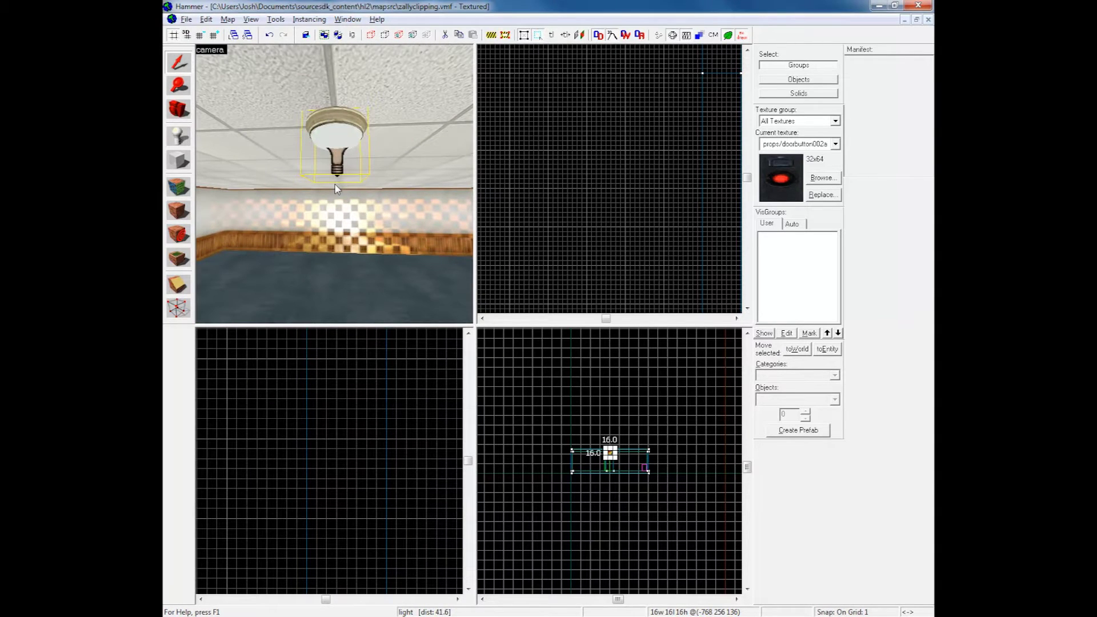
pyautogui.doubleClick(337, 188)
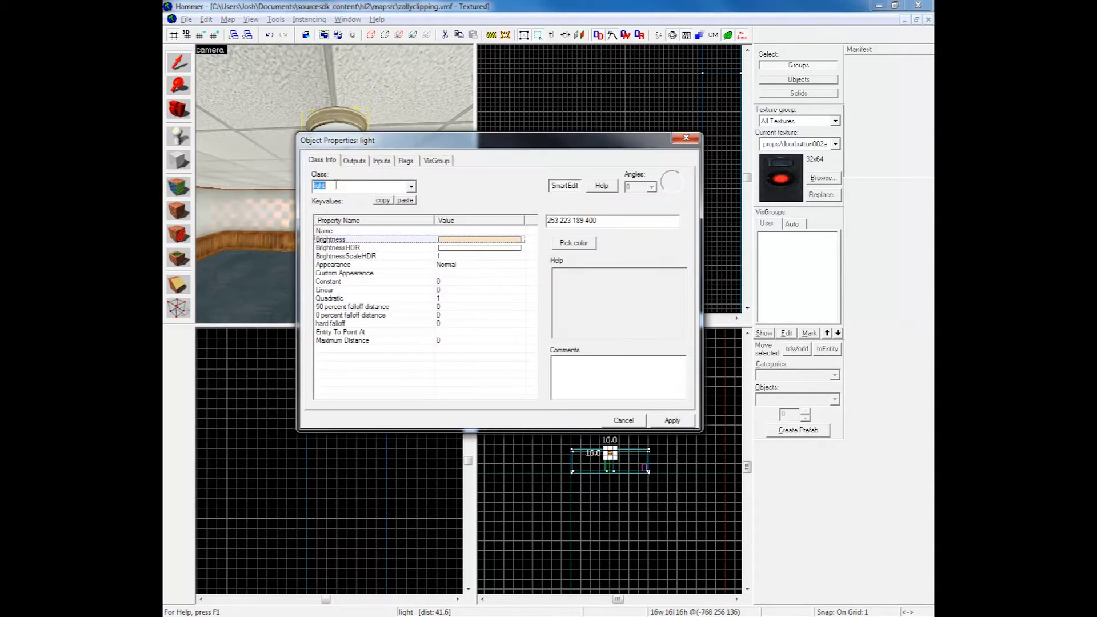
pyautogui.click(457, 231)
pyautogui.click(518, 240)
pyautogui.click(518, 231)
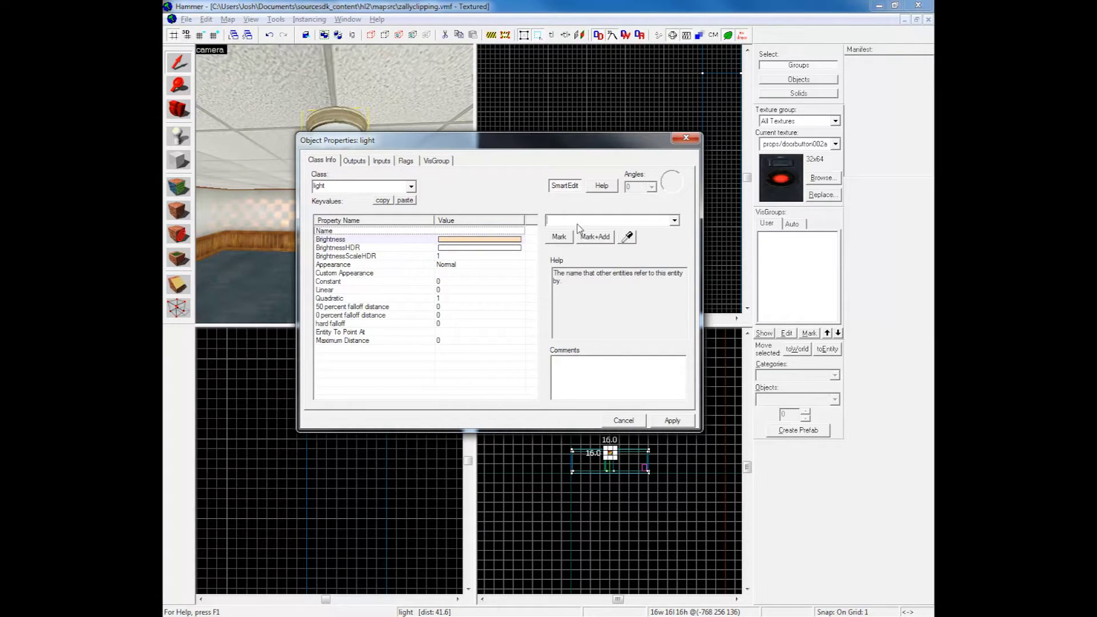
pyautogui.click(508, 239)
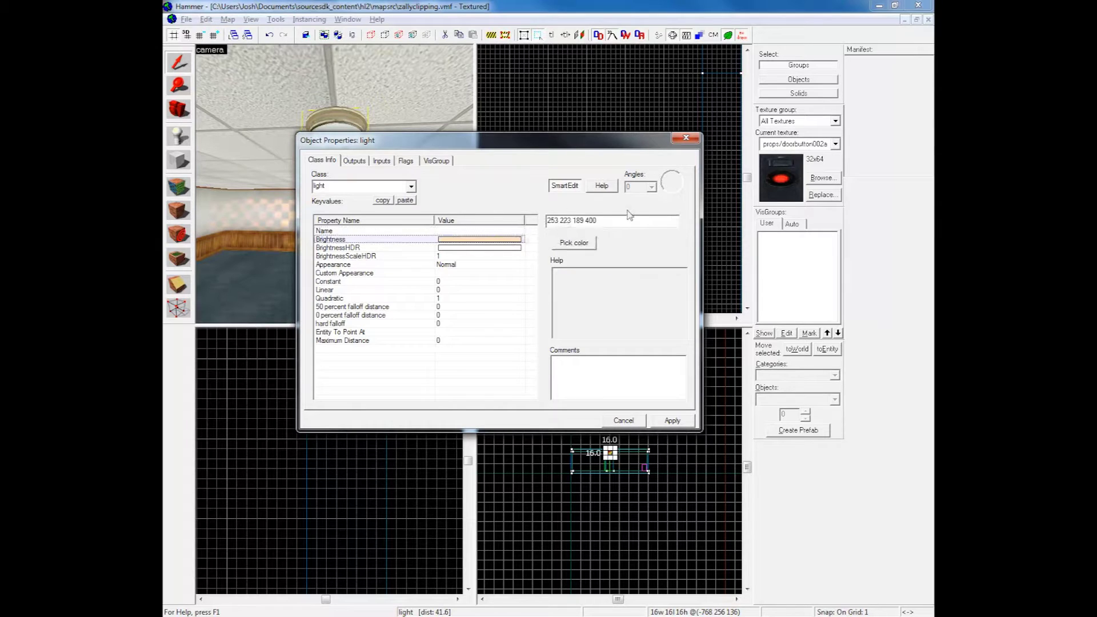
pyautogui.moveTo(618, 222); pyautogui.dragTo(584, 227)
pyautogui.write('400')
# Name the light light_entity, apply the change and close its properties.
pyautogui.click(438, 231)
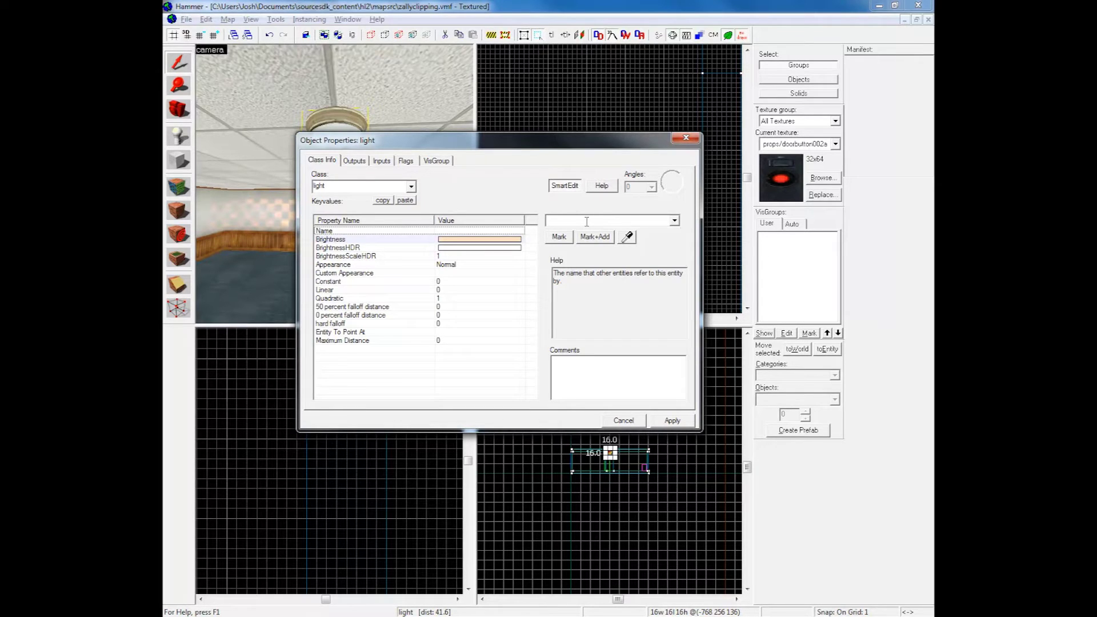
pyautogui.write('light')
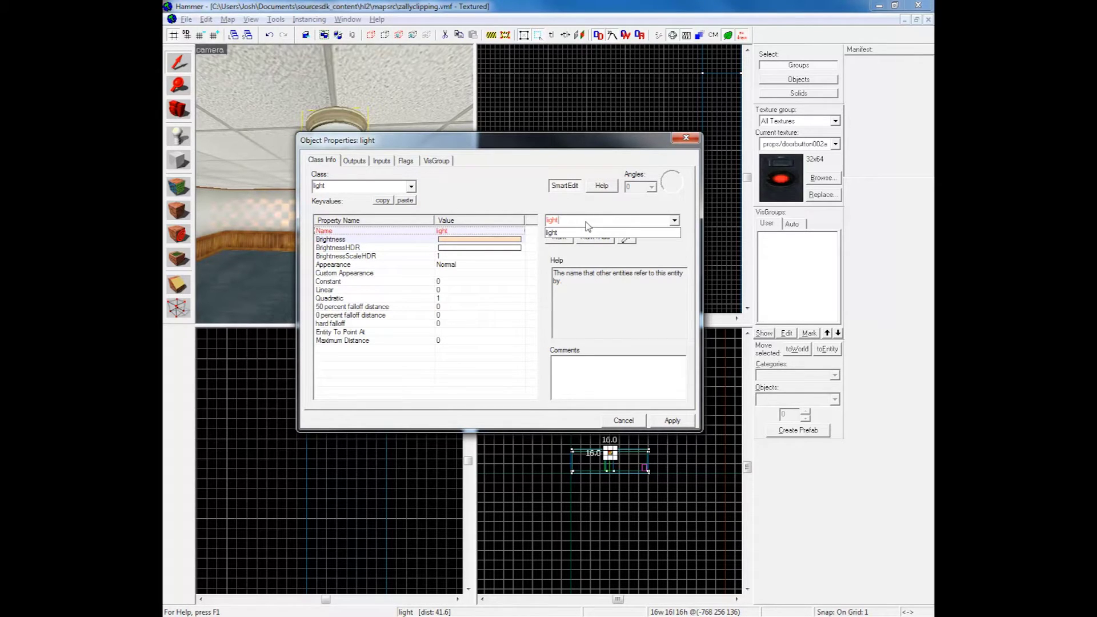
pyautogui.write('_entity')
pyautogui.click(669, 421)
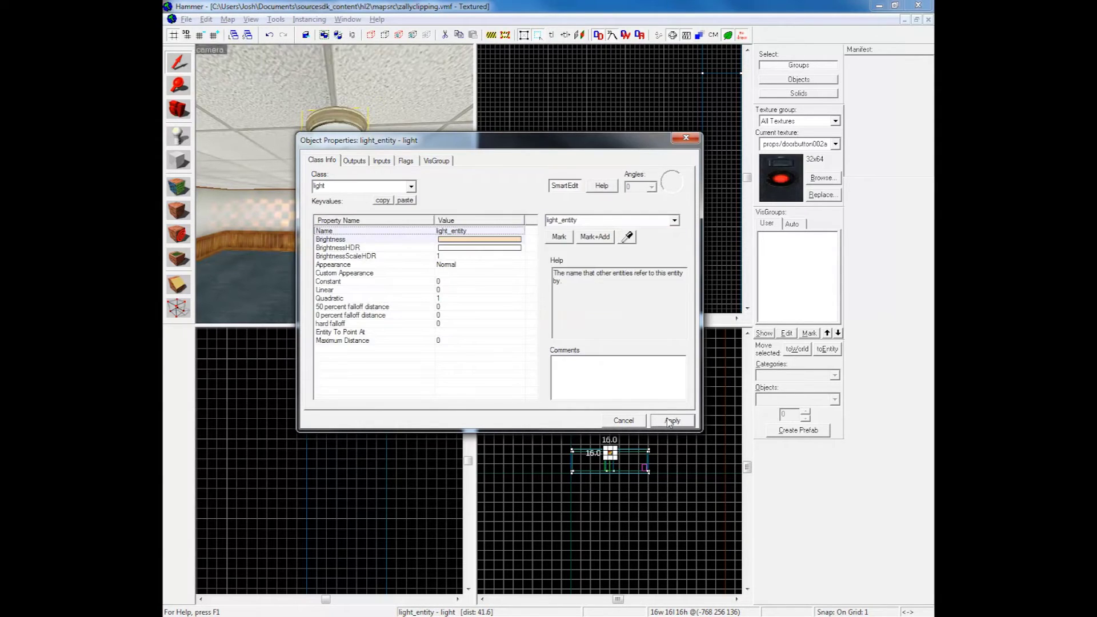
pyautogui.click(457, 239)
pyautogui.click(670, 420)
pyautogui.click(640, 422)
# Open the properties of the other room's ceiling light and paste the copied keyvalues into it.
pyautogui.press('z')
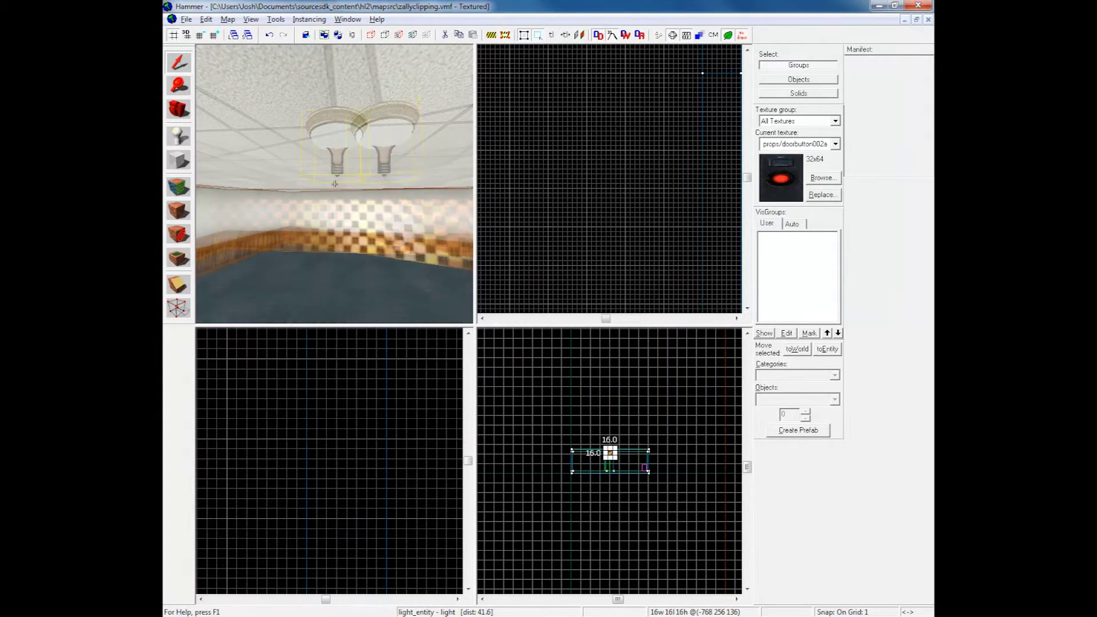
pyautogui.press('w')
pyautogui.press('w')
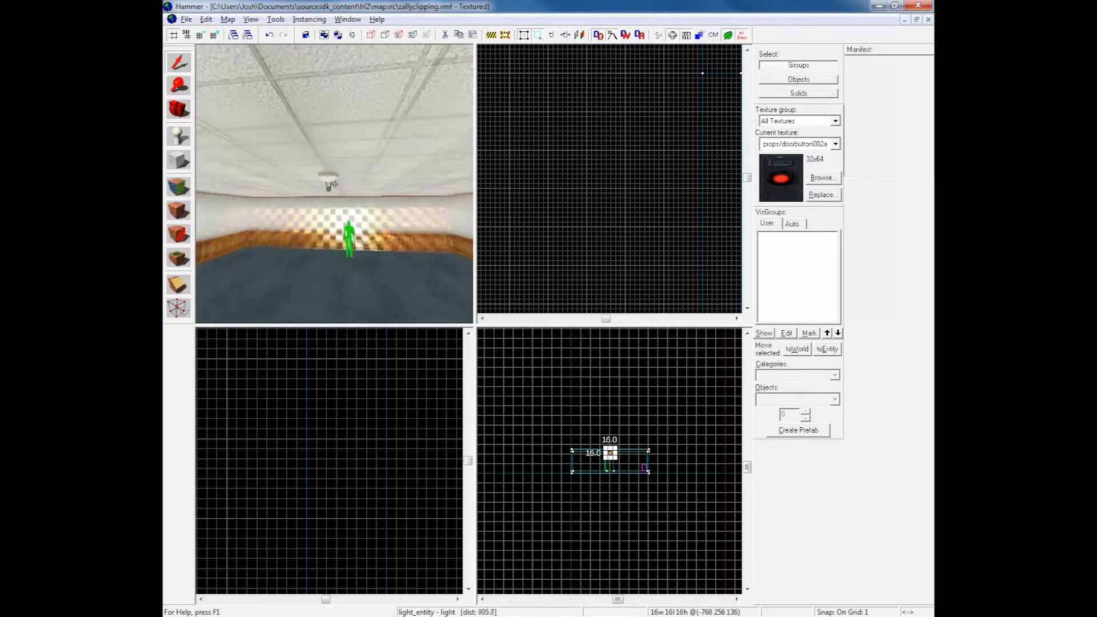
pyautogui.press('z')
pyautogui.click(343, 182)
pyautogui.doubleClick(343, 182)
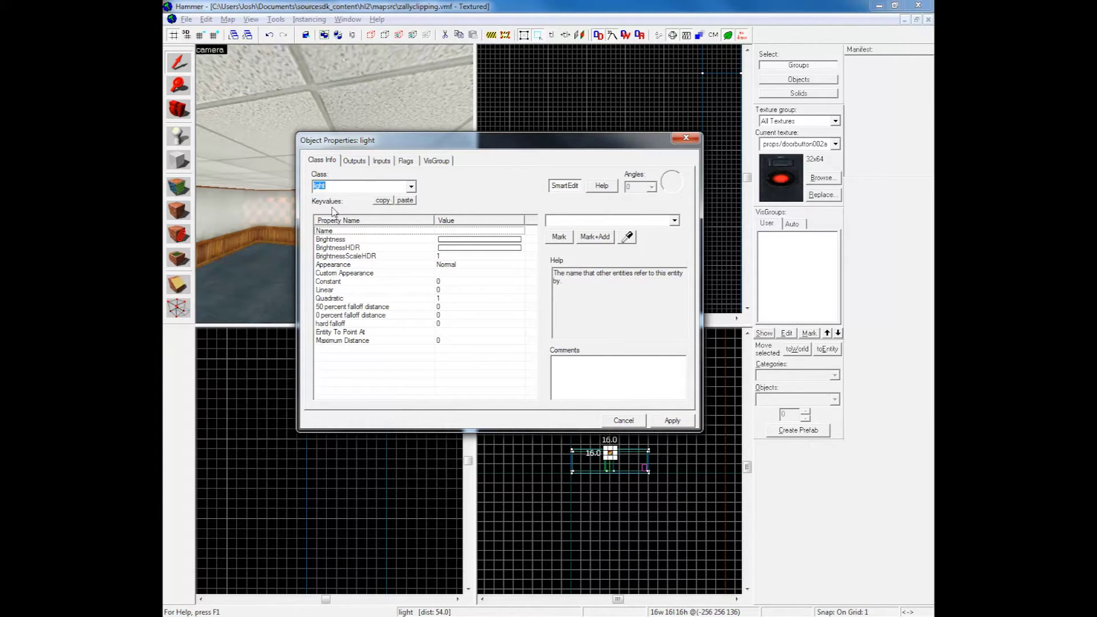
pyautogui.click(405, 203)
pyautogui.click(655, 425)
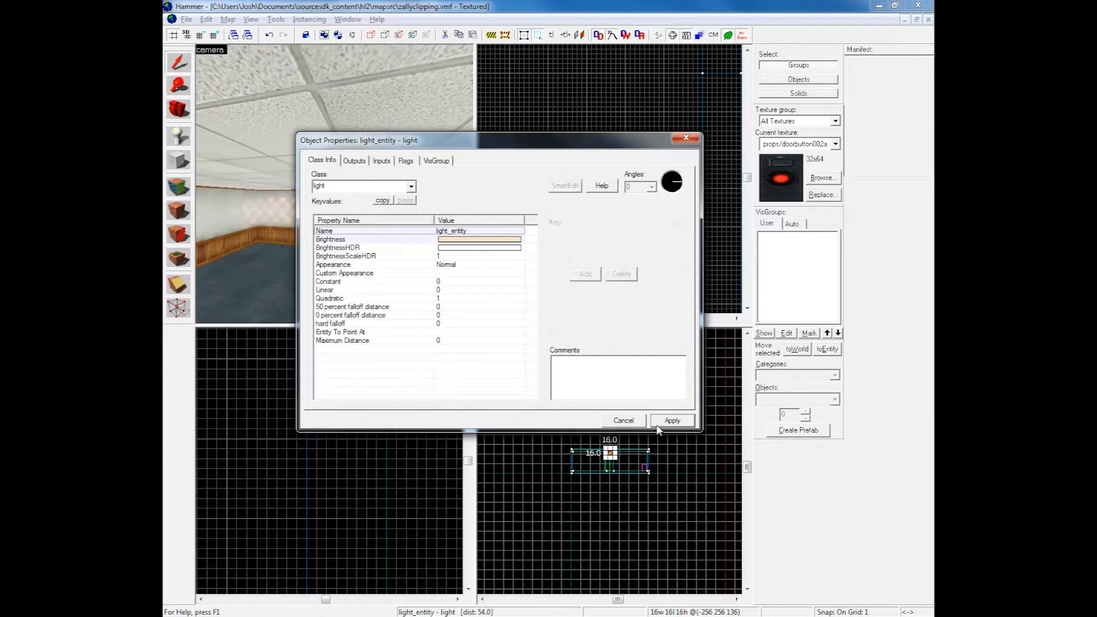
# Clear the pasted name from this second light, apply the change and close its properties.
pyautogui.doubleClick(586, 221)
pyautogui.press('BackSpace')
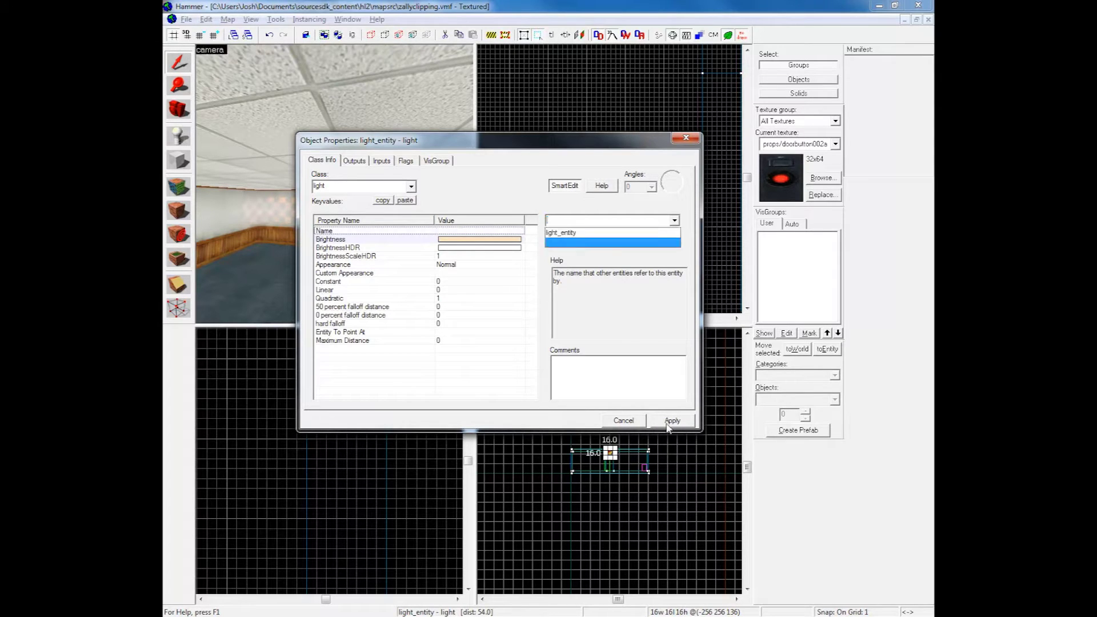
pyautogui.click(667, 419)
pyautogui.click(625, 421)
# Outline a block about 2 by 8 units in the top view, against the dividing wall beside the doorway.
pyautogui.press('z')
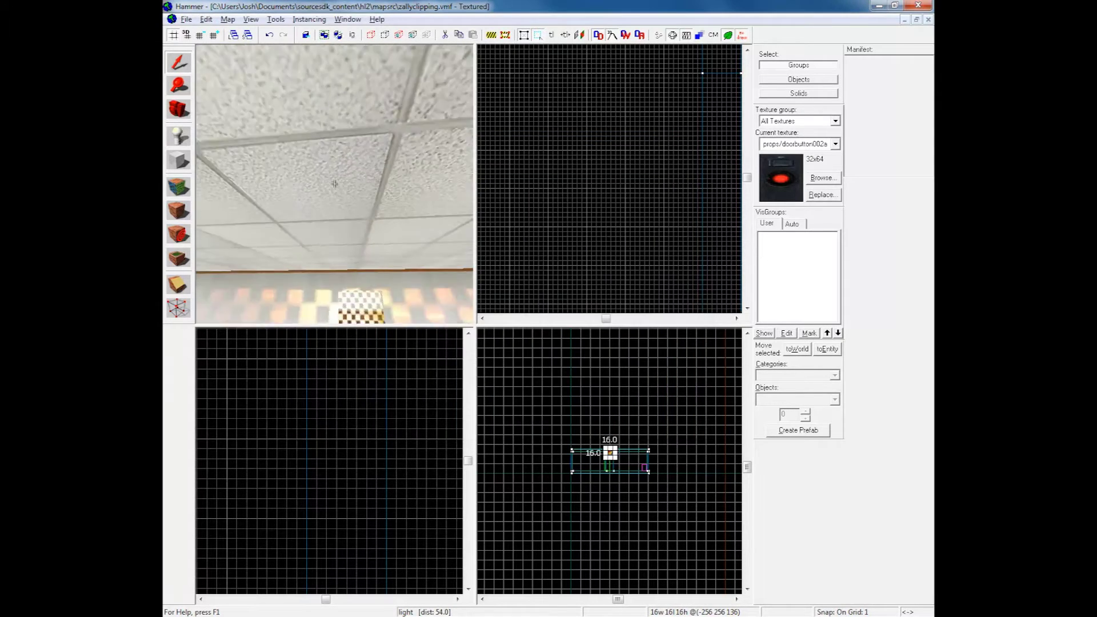
pyautogui.press('s')
pyautogui.press('w')
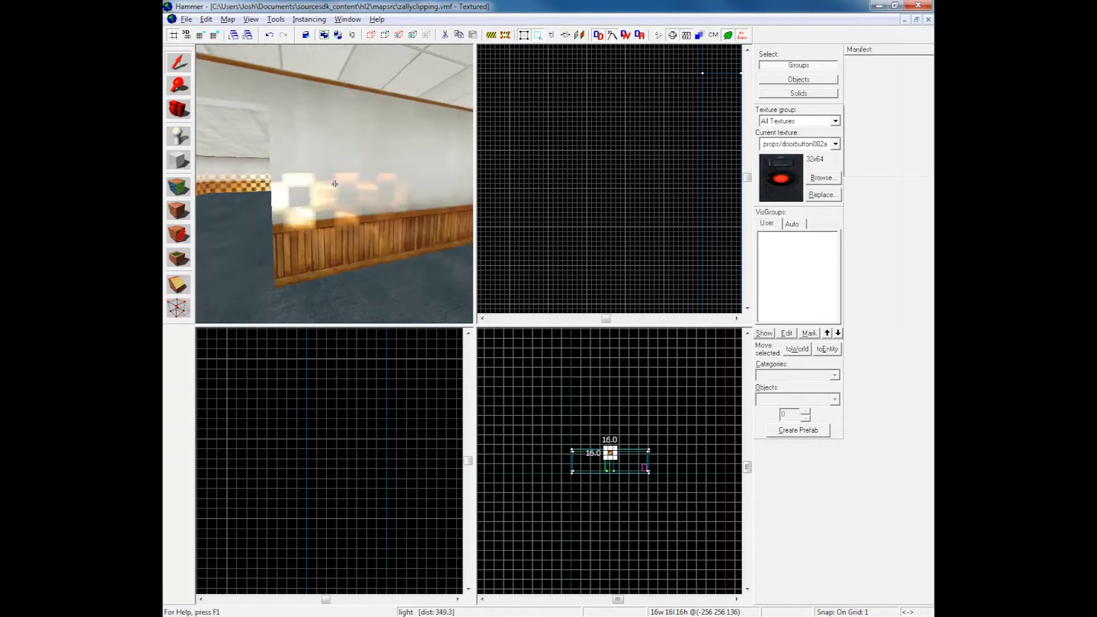
pyautogui.press('z')
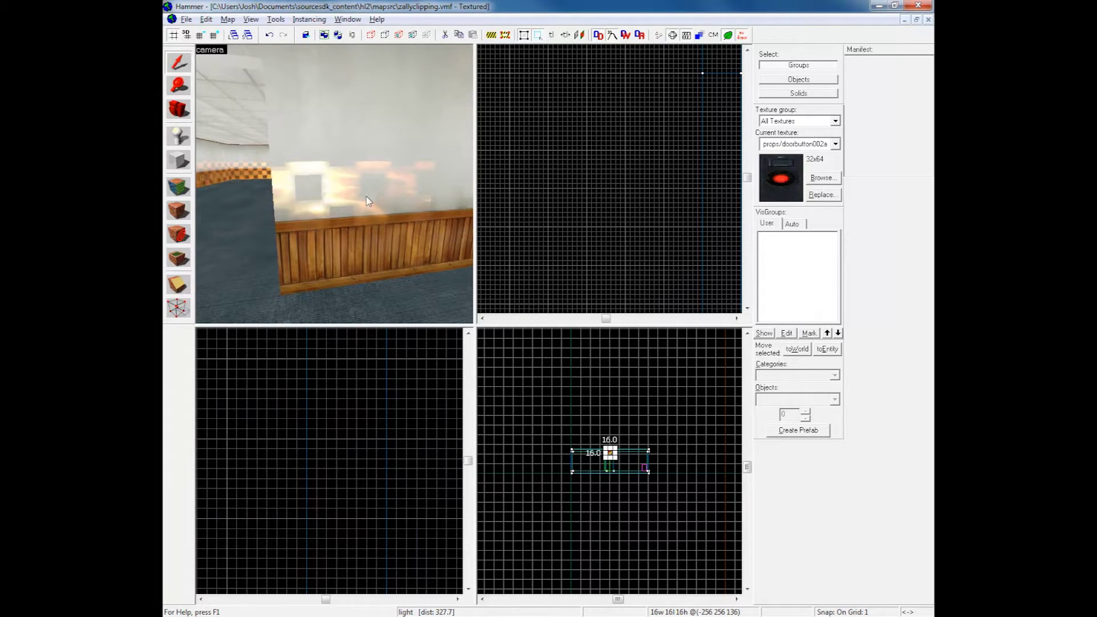
pyautogui.hotkey('shift', 'b')
pyautogui.scroll(-19, 561, 105)
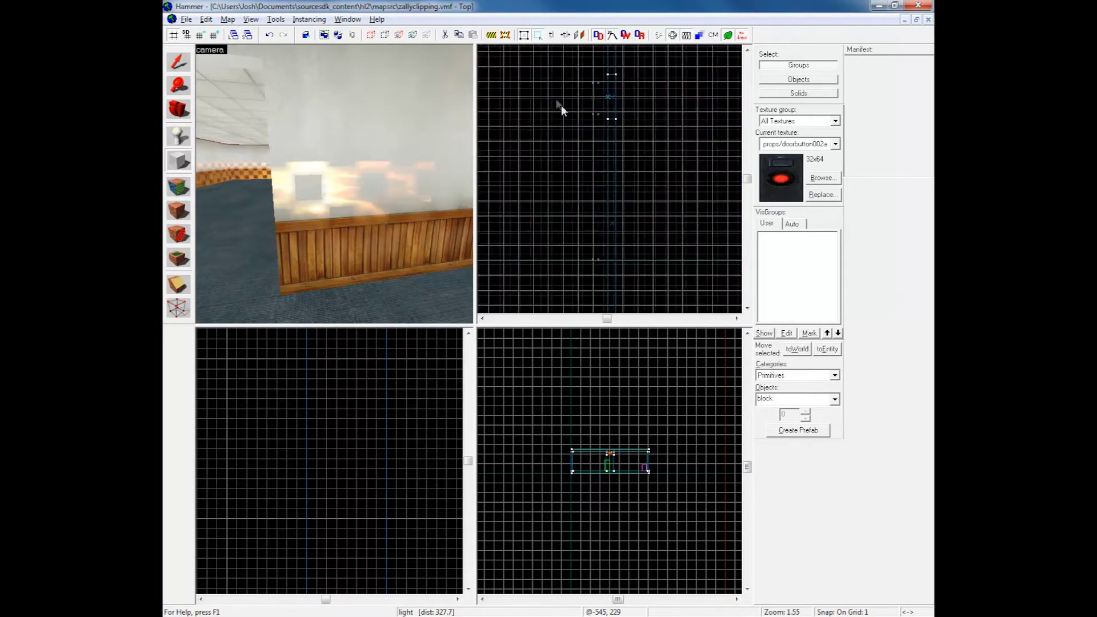
pyautogui.scroll(16, 567, 100)
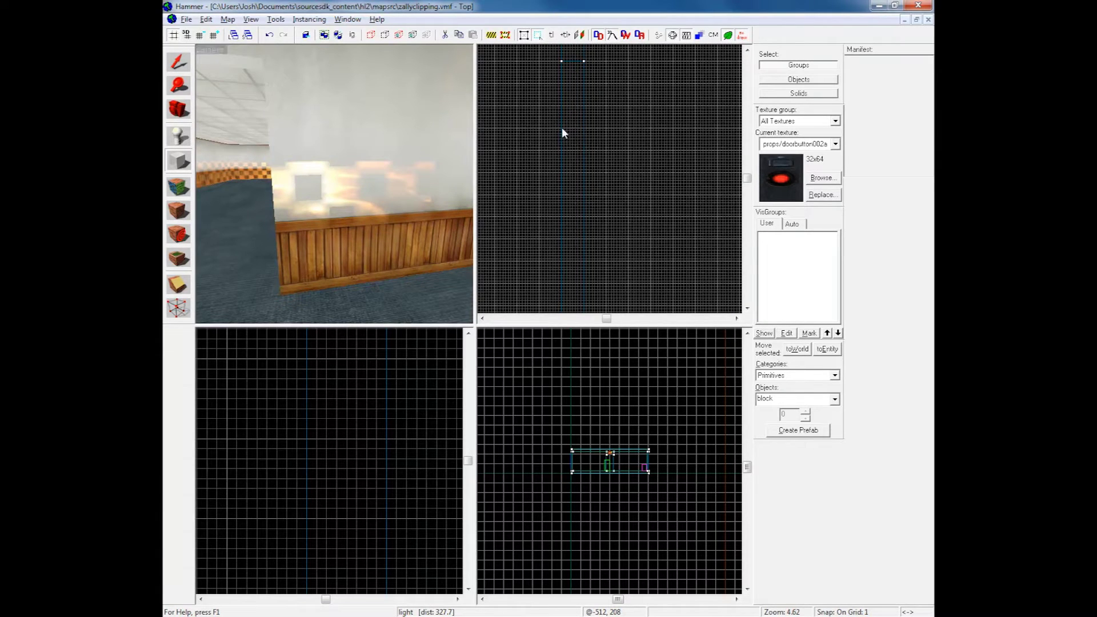
pyautogui.moveTo(561, 129); pyautogui.dragTo(555, 150)
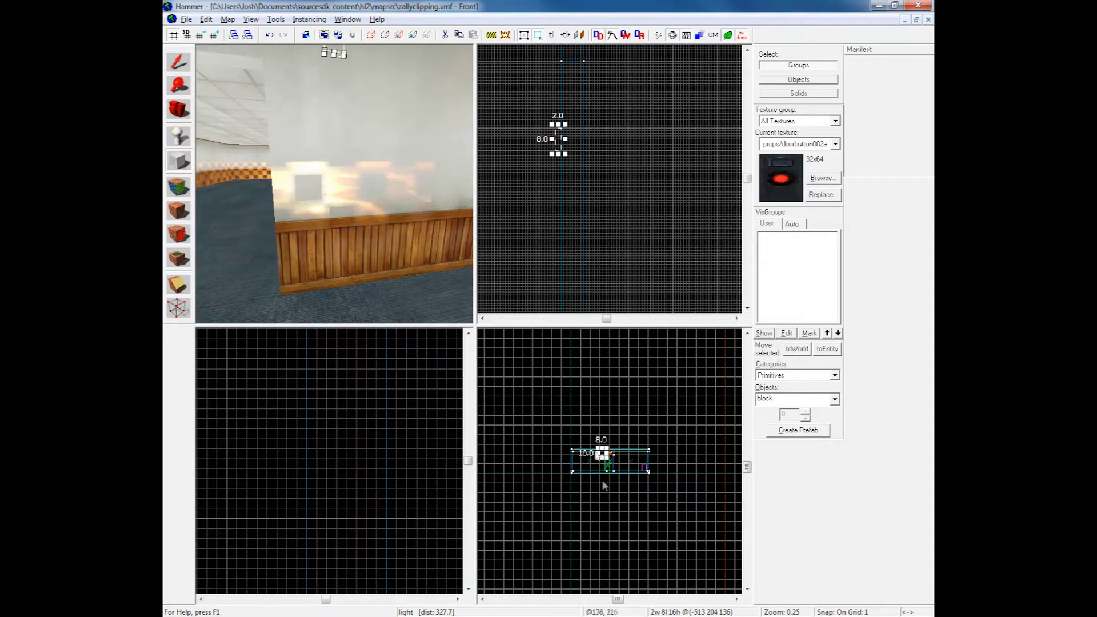
# Lower the block outline in the front view to button height on the wall, centred at about 72 units.
pyautogui.scroll(-6, 608, 456)
pyautogui.scroll(6, 602, 457)
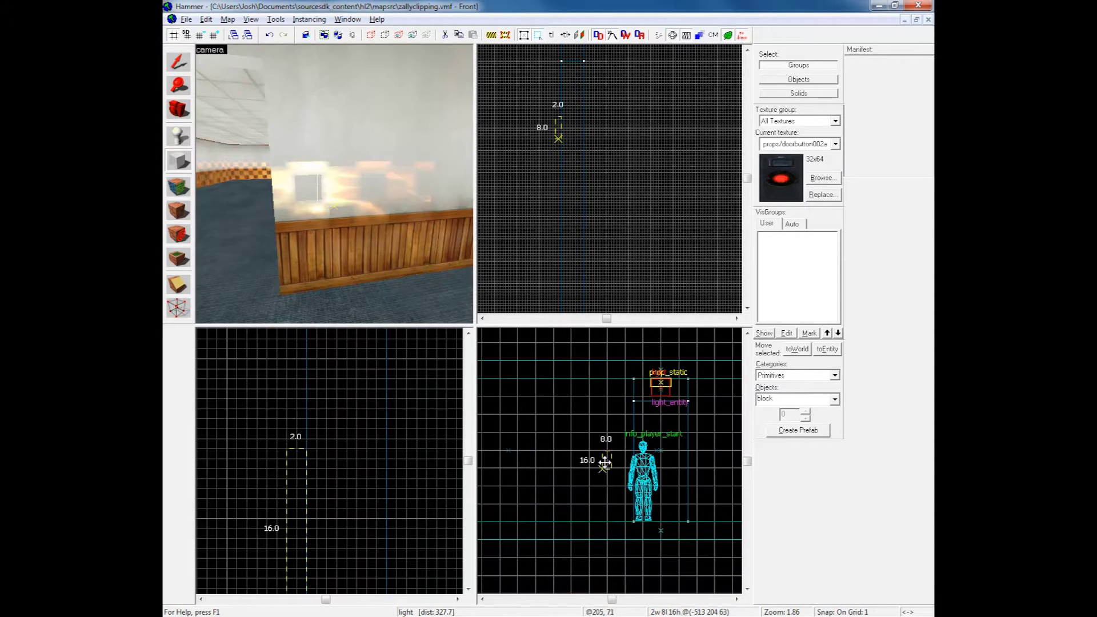
pyautogui.moveTo(602, 459); pyautogui.dragTo(600, 450)
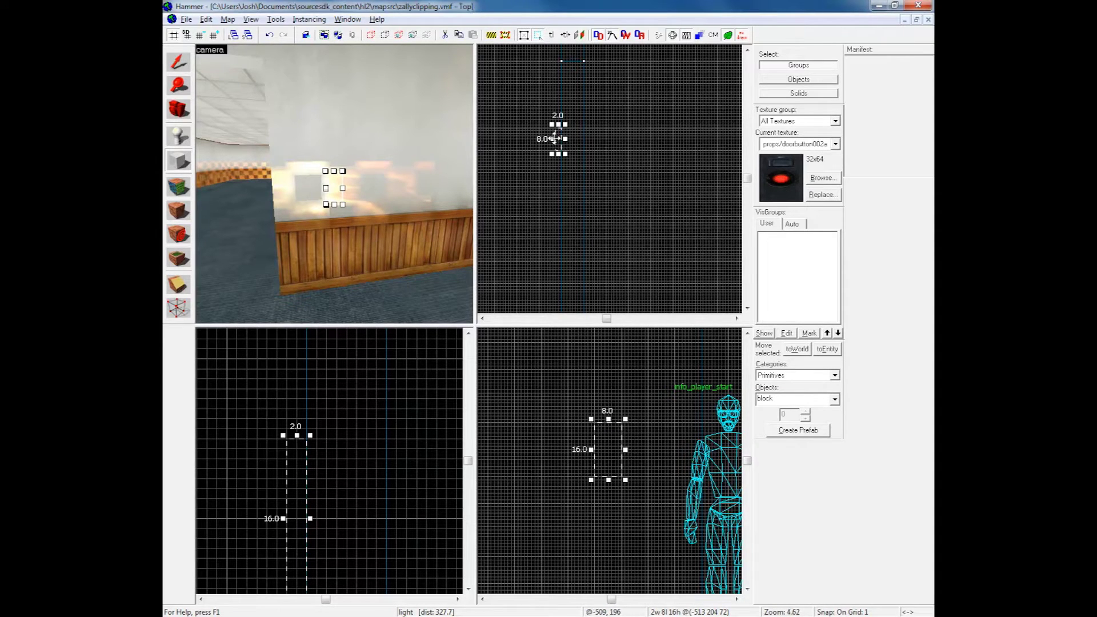
# Resize the block outline to 4 units long and 8 units high, and create the solid.
pyautogui.scroll(3, 561, 156)
pyautogui.moveTo(553, 169); pyautogui.dragTo(553, 135)
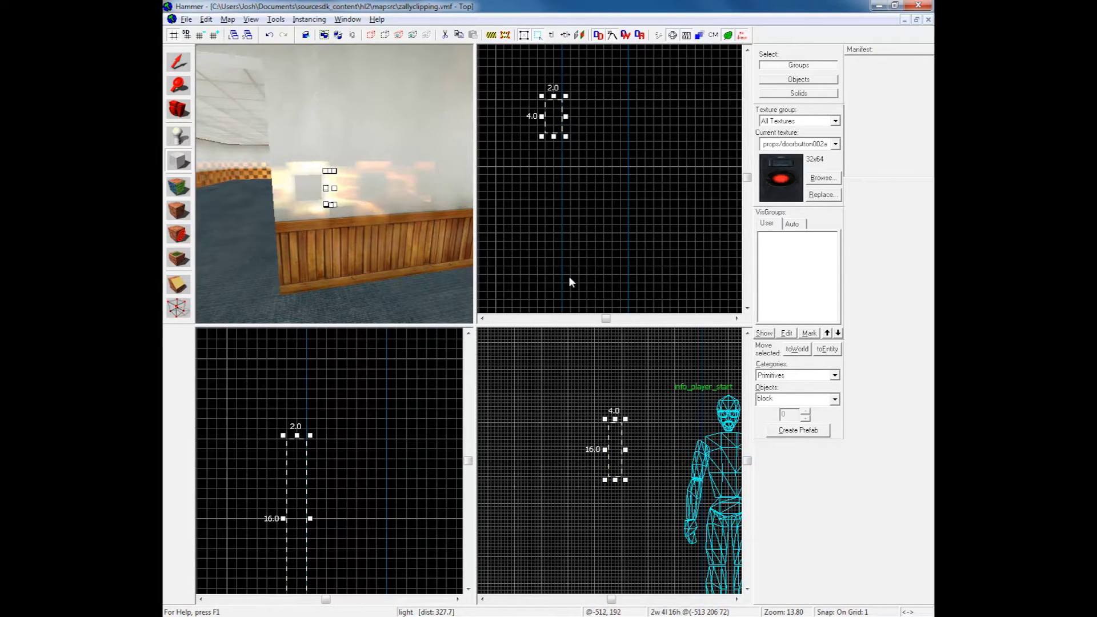
pyautogui.moveTo(614, 419); pyautogui.dragTo(619, 418)
pyautogui.moveTo(614, 477); pyautogui.dragTo(615, 453)
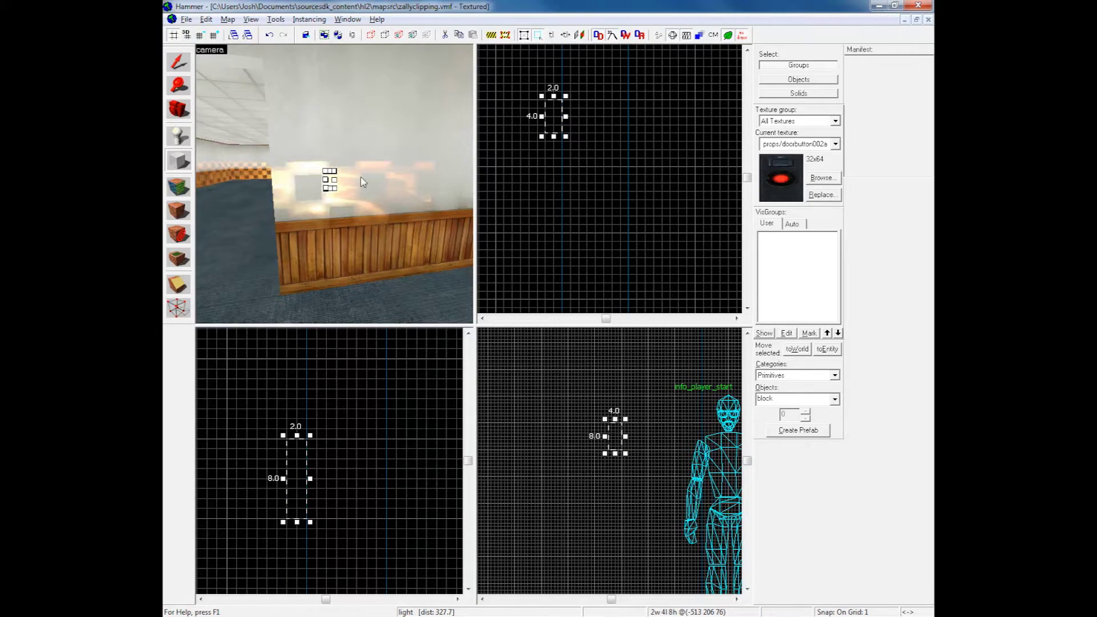
pyautogui.press('z')
pyautogui.press('w')
pyautogui.scroll(3, 334, 183)
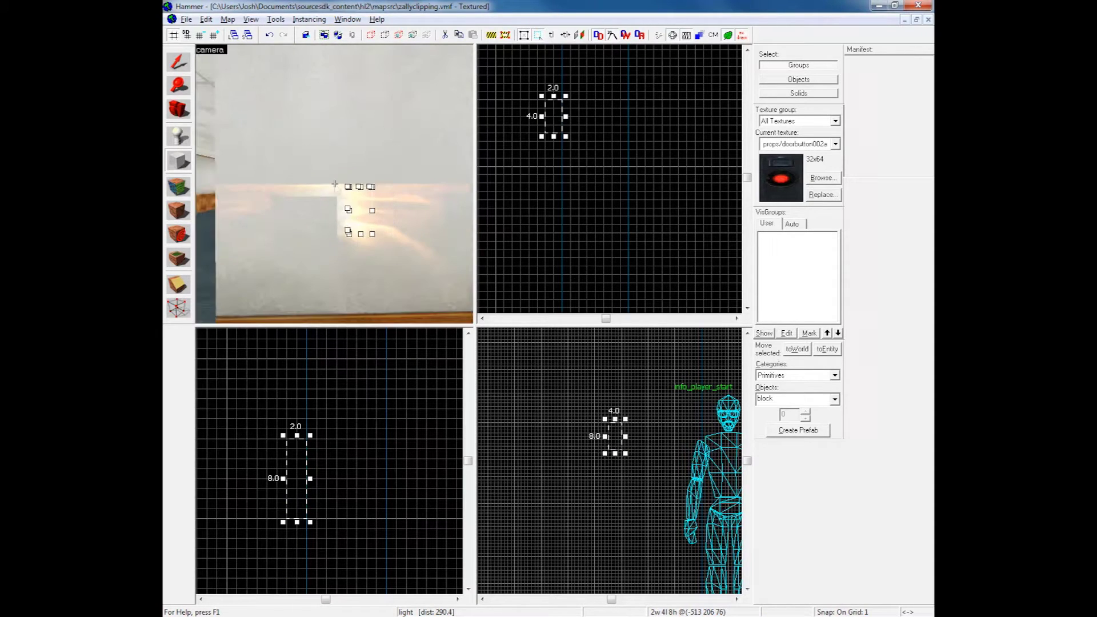
pyautogui.press('Return')
# Choose the props/doorbutton002a texture for the new block and fit it to the block's front face.
pyautogui.hotkey('shift', 'a')
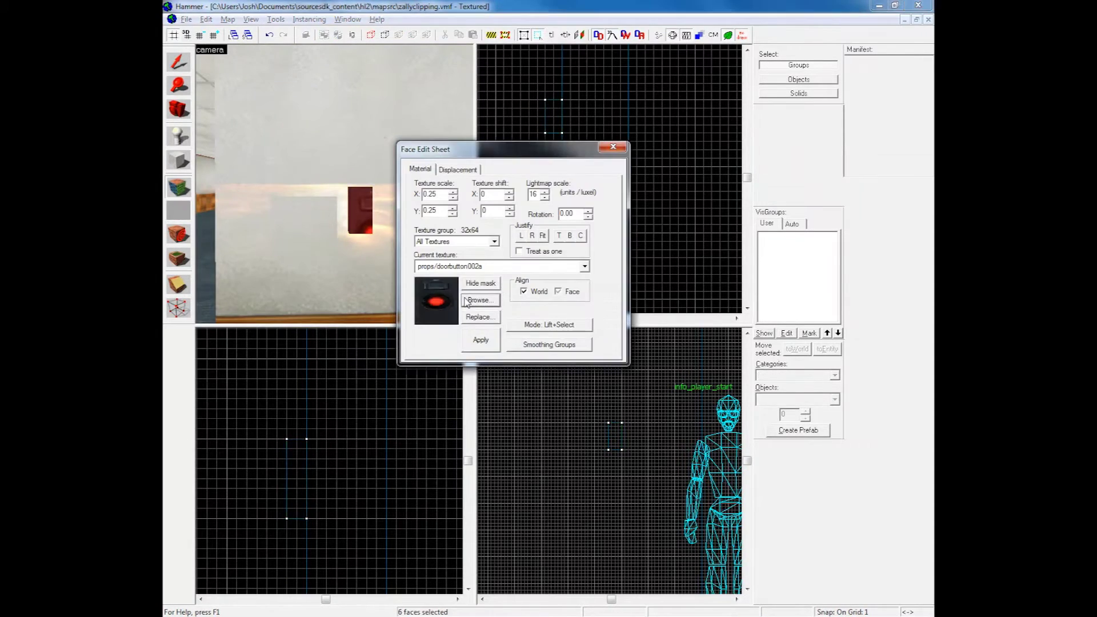
pyautogui.click(481, 298)
pyautogui.click(346, 190)
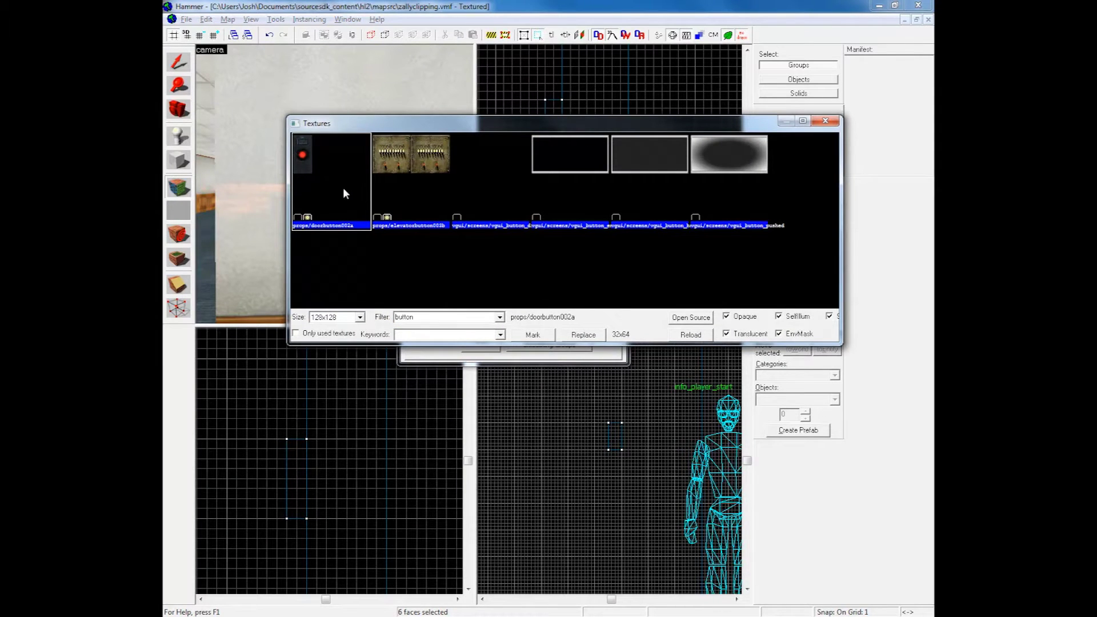
pyautogui.click(452, 322)
pyautogui.doubleClick(320, 204)
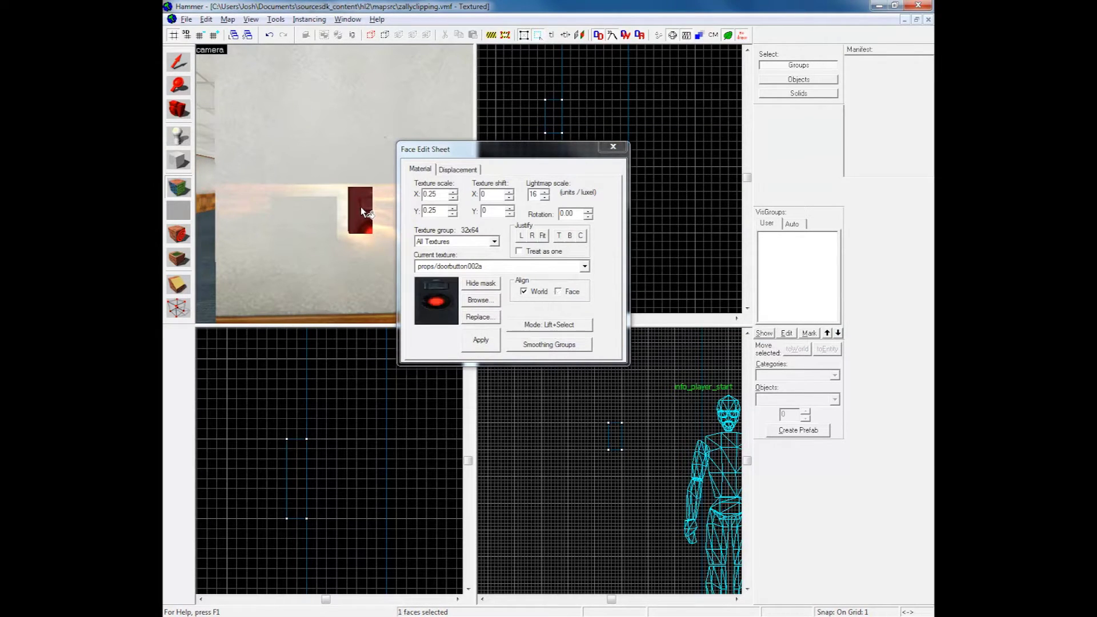
pyautogui.click(543, 236)
# Apply the fitted texture to the button block's front face and close the Face Edit Sheet.
pyautogui.click(476, 337)
pyautogui.click(611, 147)
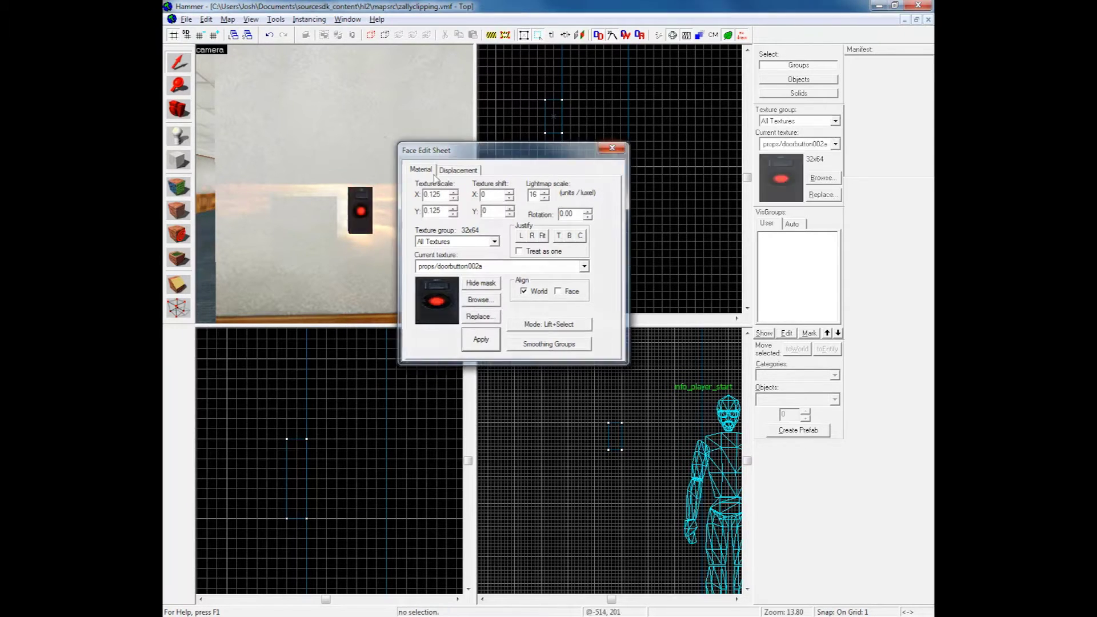
# Select the whole button block on the wall and tie it to a brush entity.
pyautogui.press('z')
pyautogui.press('a')
pyautogui.press('d')
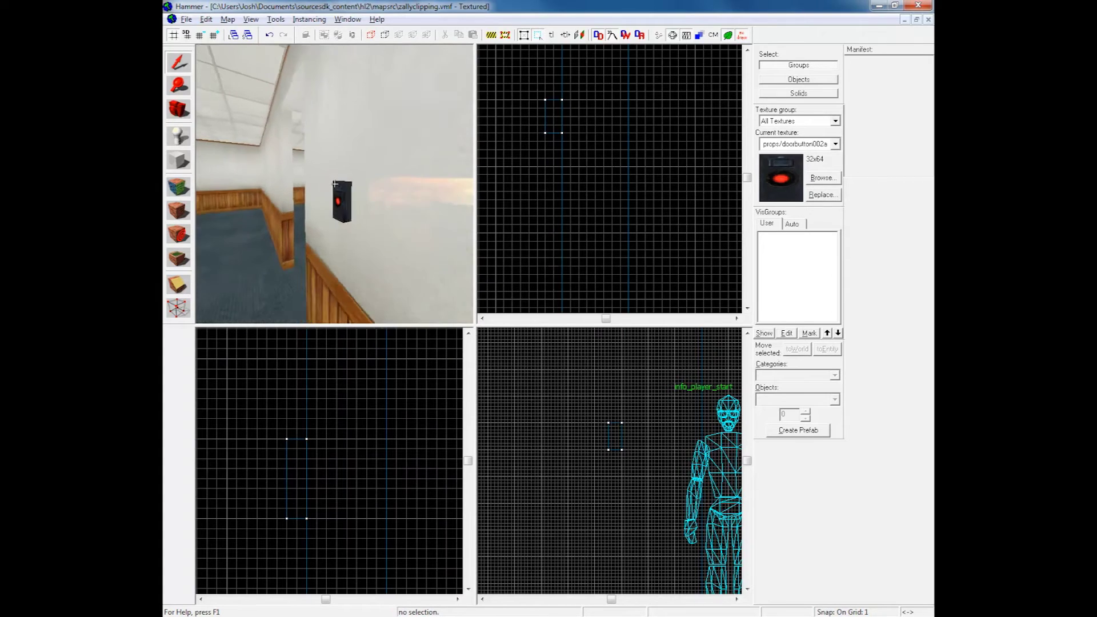
pyautogui.press('w')
pyautogui.press('z')
pyautogui.click(351, 176)
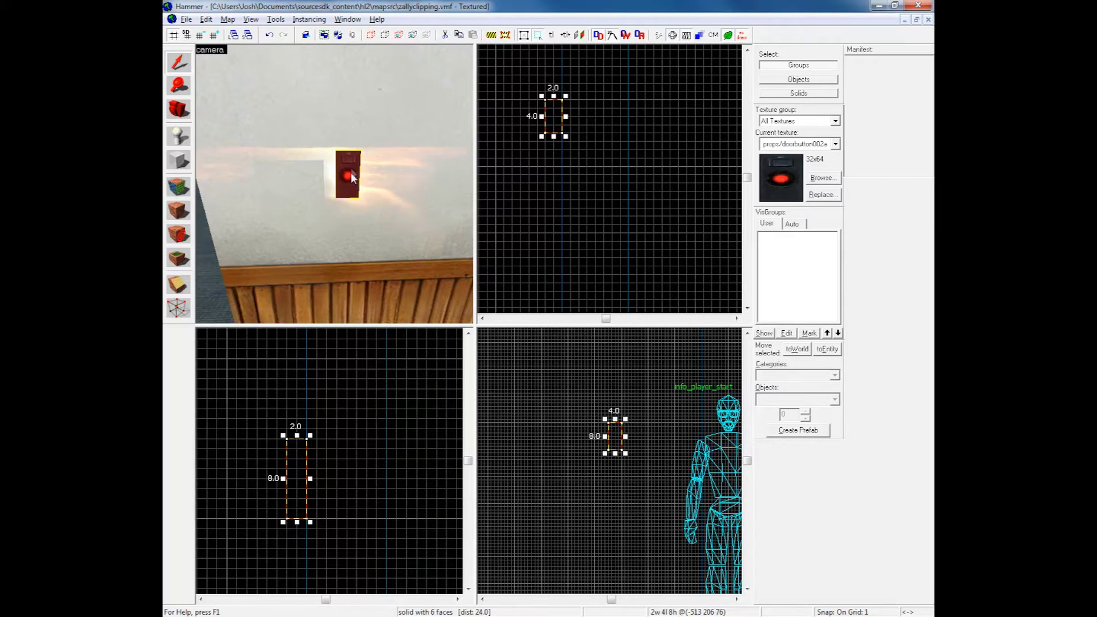
pyautogui.press('s')
pyautogui.scroll(1, 349, 173)
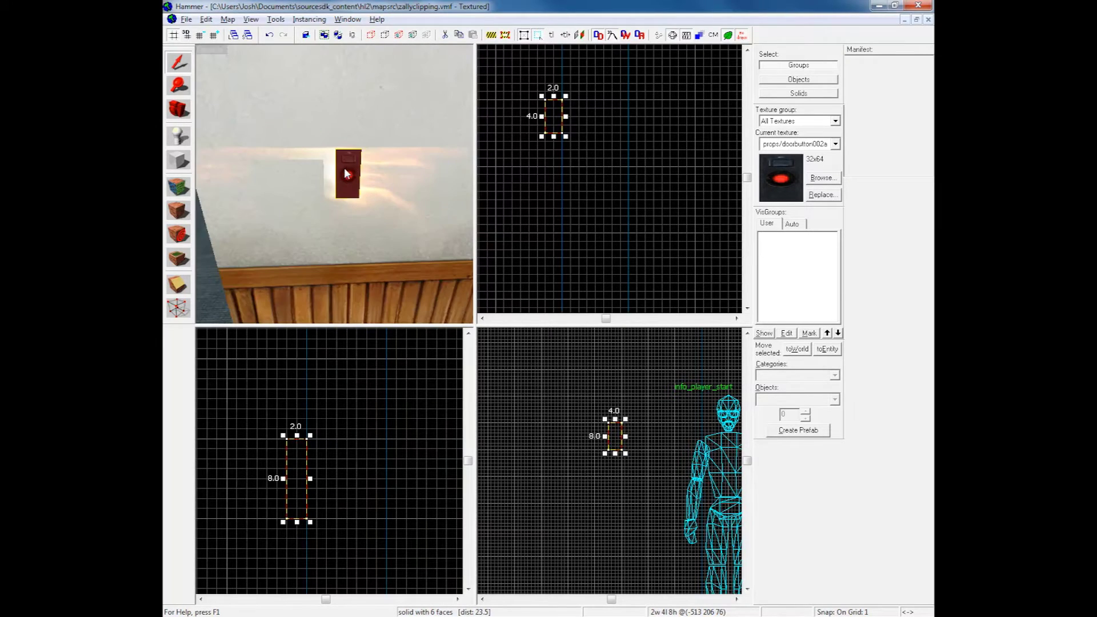
pyautogui.hotkey('ctrl', 't')
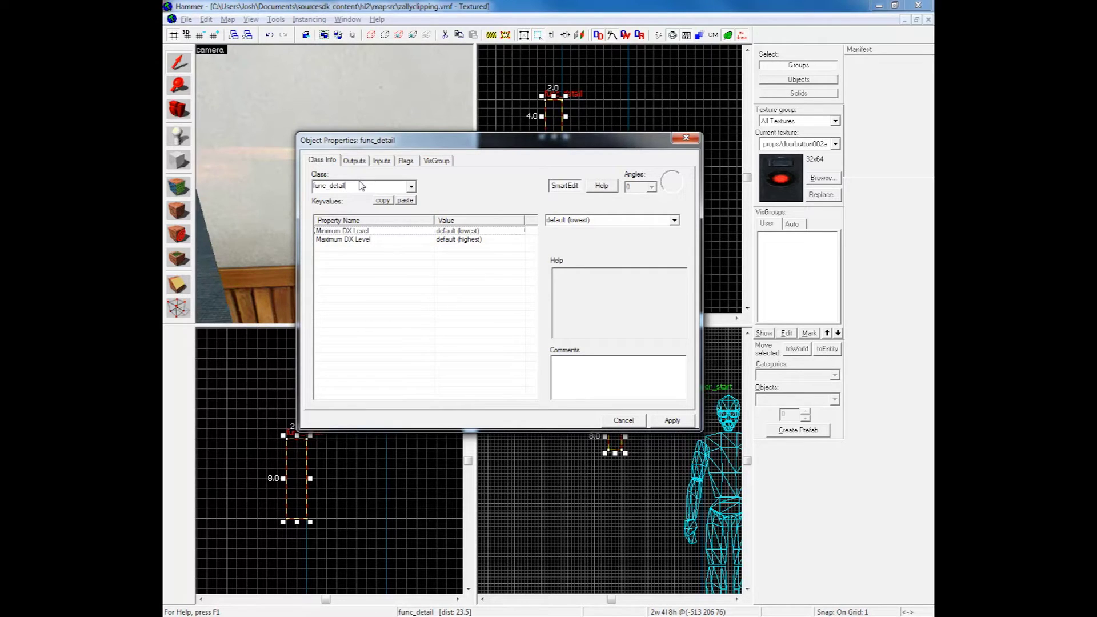
# Change the button block's entity class to func_button and apply it.
pyautogui.press('BackSpace')
pyautogui.press('BackSpace')
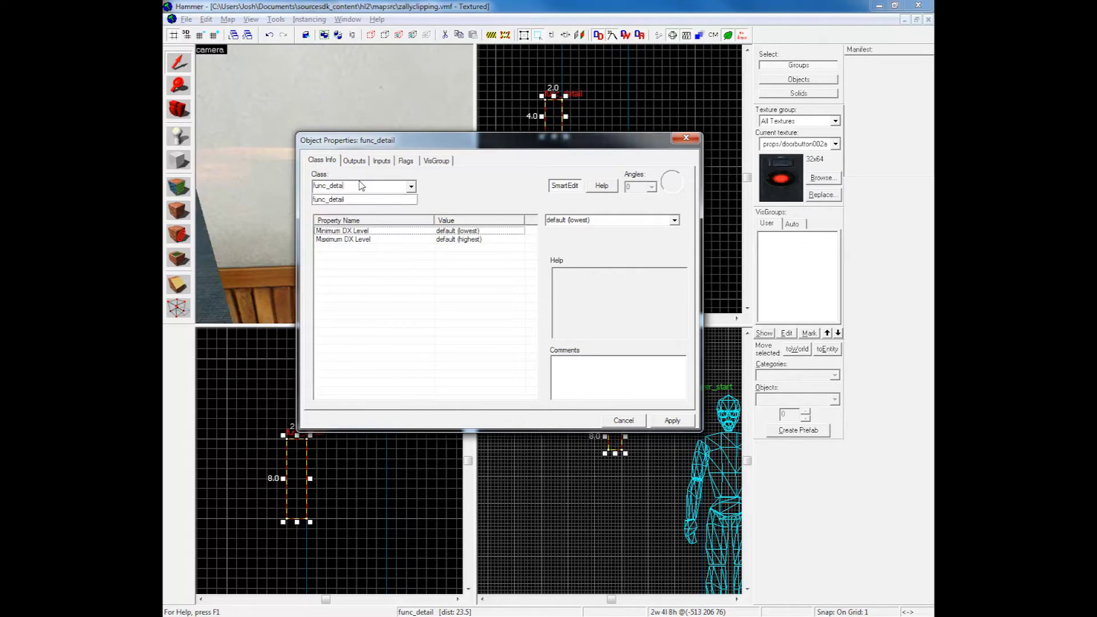
pyautogui.press('BackSpace')
pyautogui.write('button')
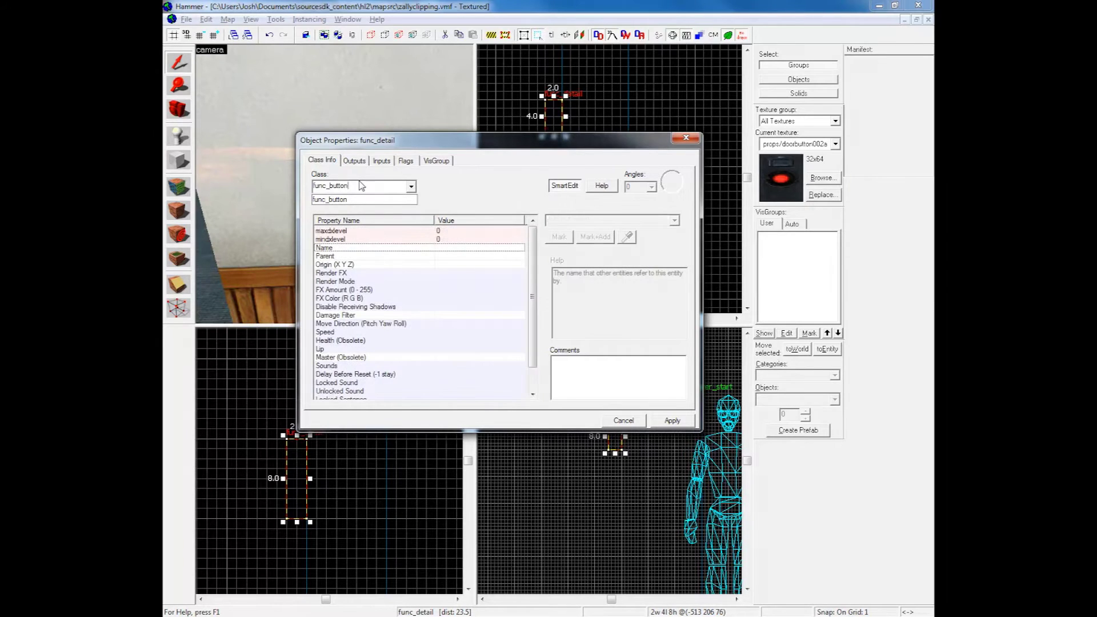
pyautogui.press('Return')
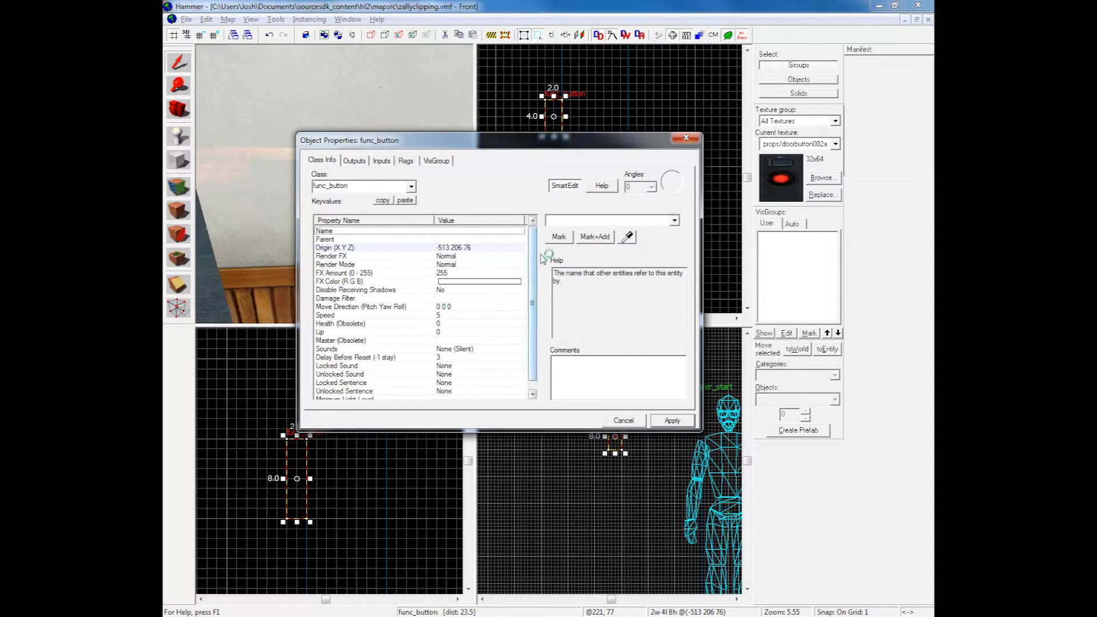
# Name the func_button entity light_button and apply the change.
pyautogui.moveTo(532, 261)
pyautogui.mouseDown()
pyautogui.moveTo(531, 294)
pyautogui.moveTo(531, 261)
pyautogui.mouseUp()
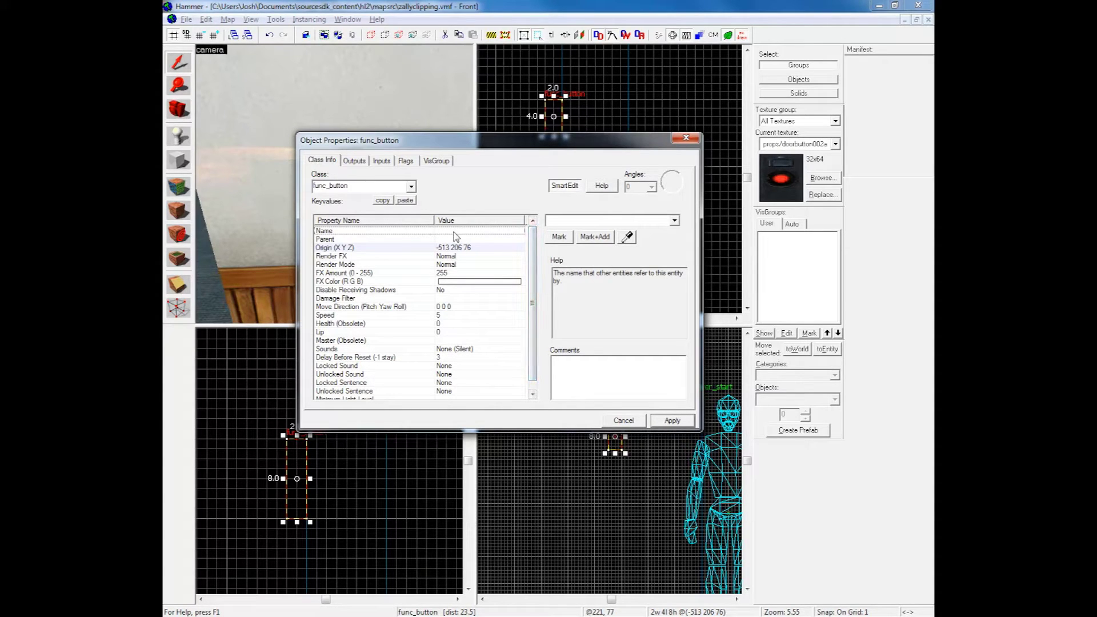
pyautogui.click(577, 220)
pyautogui.write('light_button')
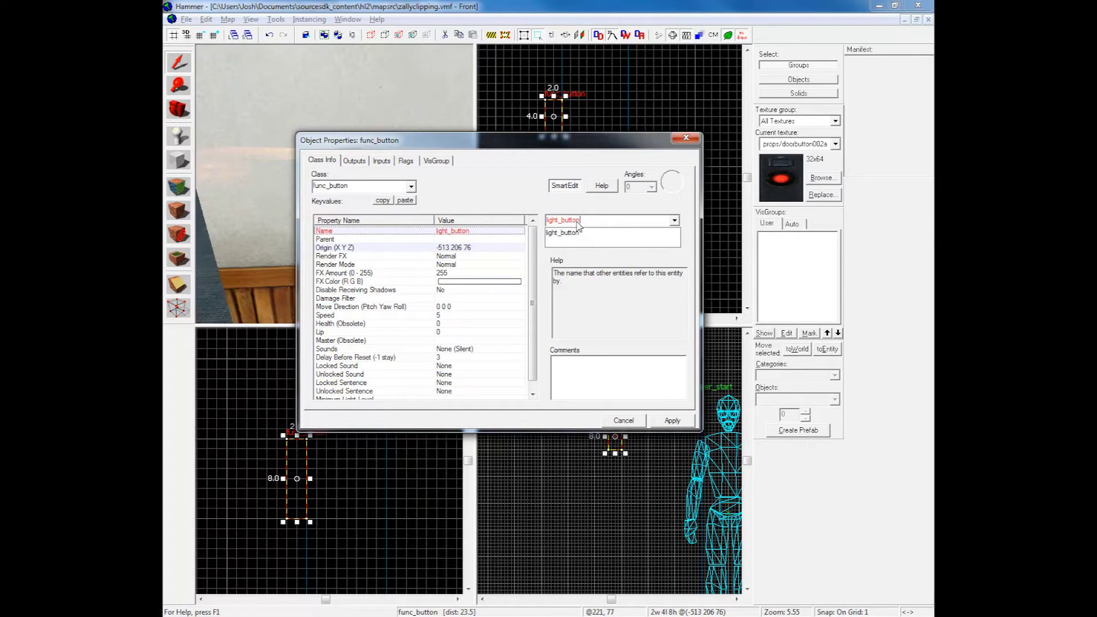
pyautogui.click(660, 422)
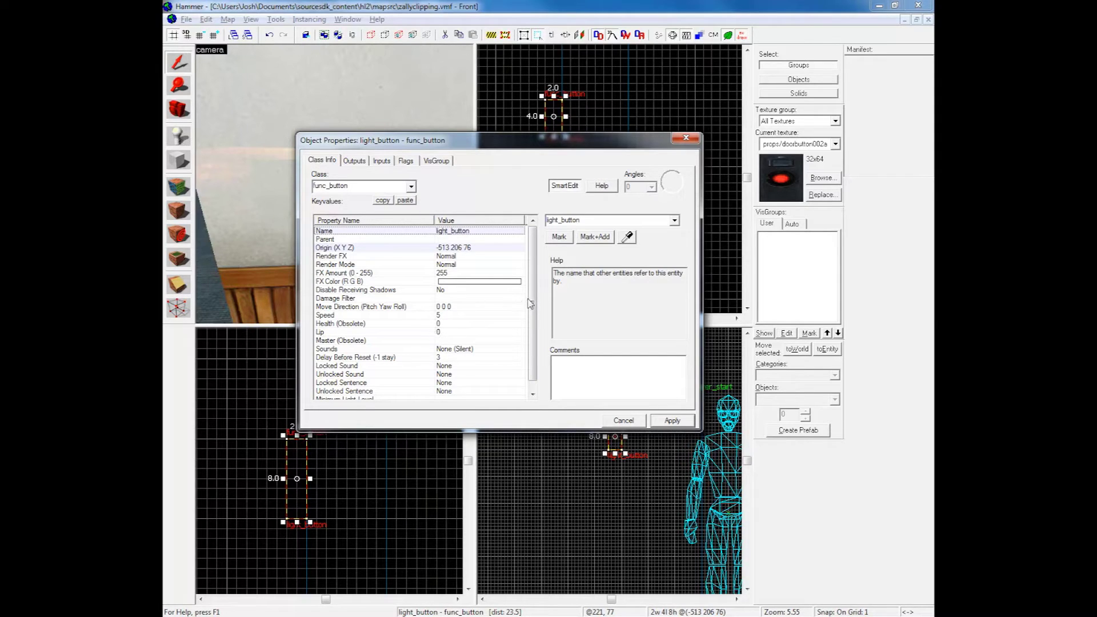
# Set the light_button's Sounds property to Lightswitch and apply it.
pyautogui.scroll(-1, 531, 312)
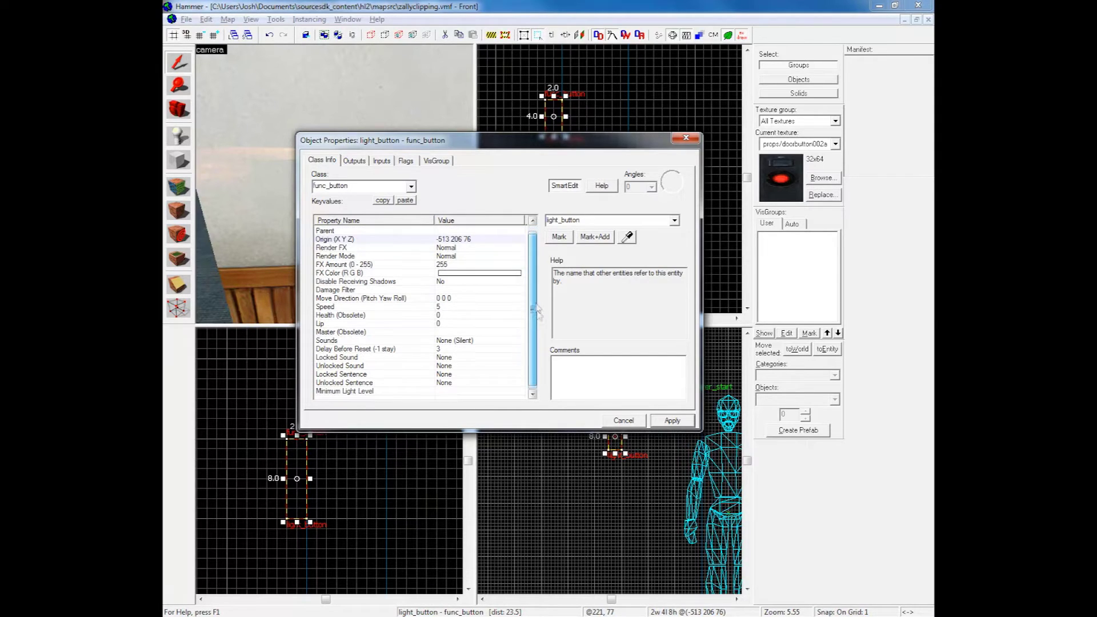
pyautogui.click(445, 341)
pyautogui.click(673, 220)
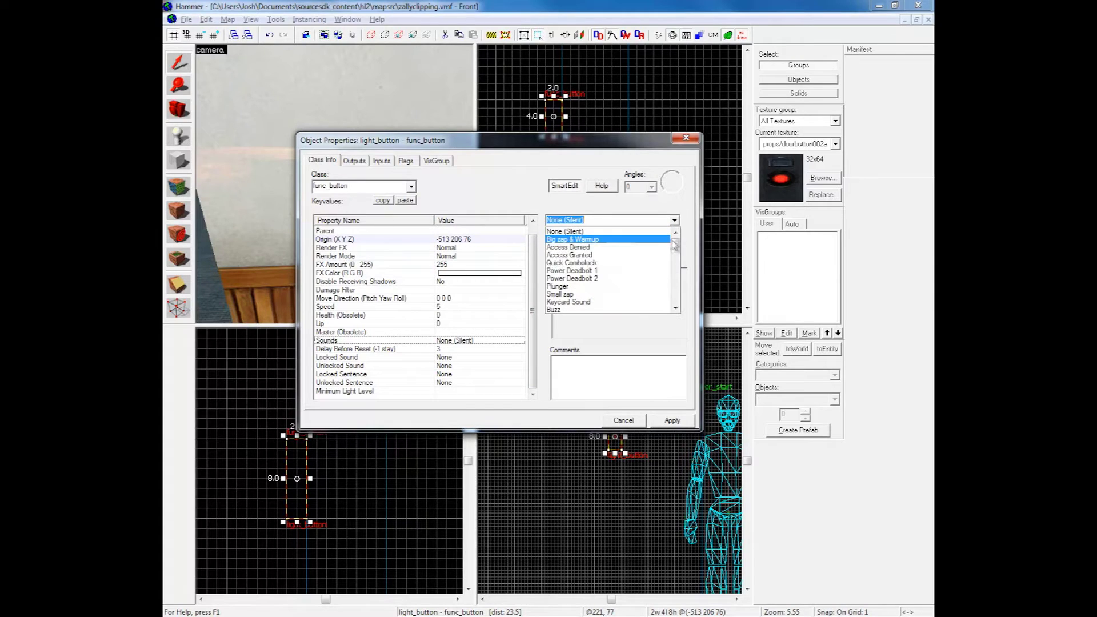
pyautogui.moveTo(673, 241); pyautogui.dragTo(672, 251)
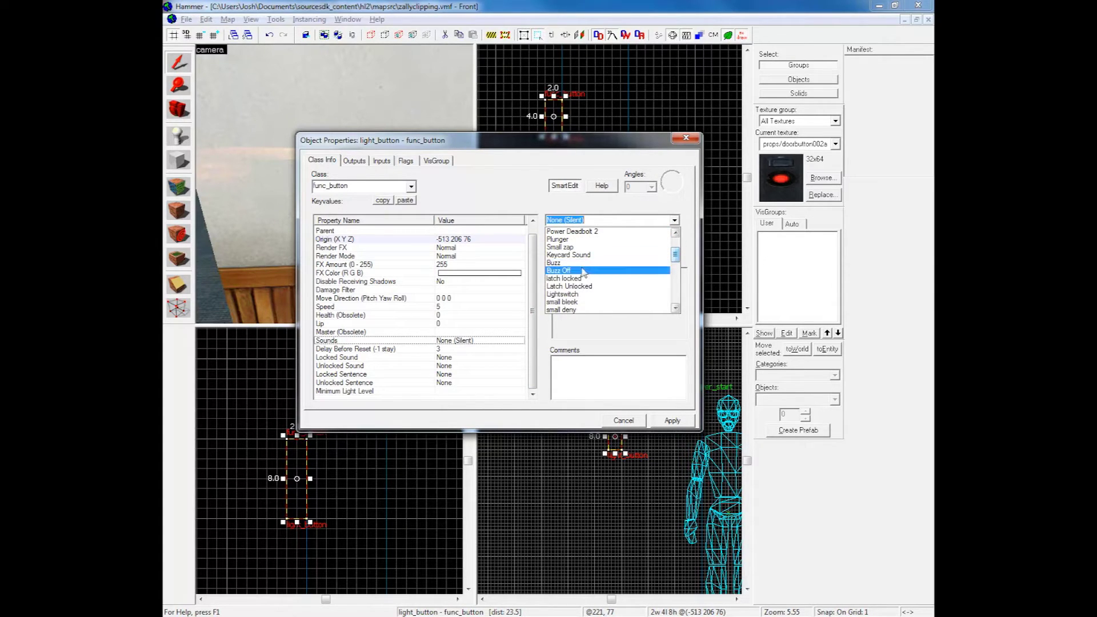
pyautogui.click(578, 295)
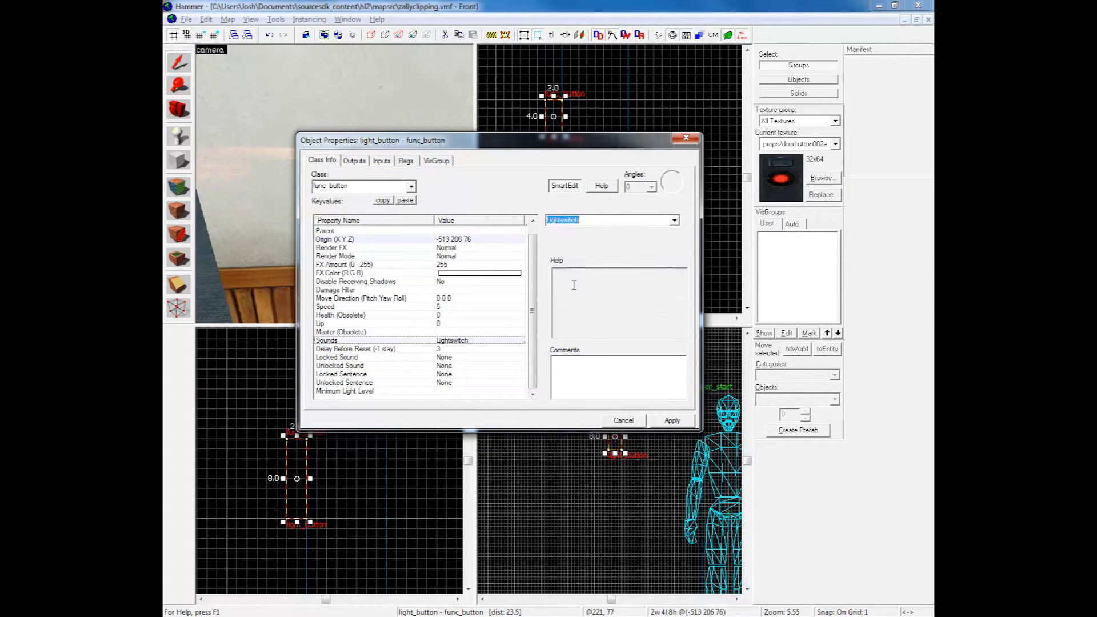
pyautogui.click(655, 426)
# Set the light_button's Delay Before Reset to 0 and apply it.
pyautogui.click(457, 357)
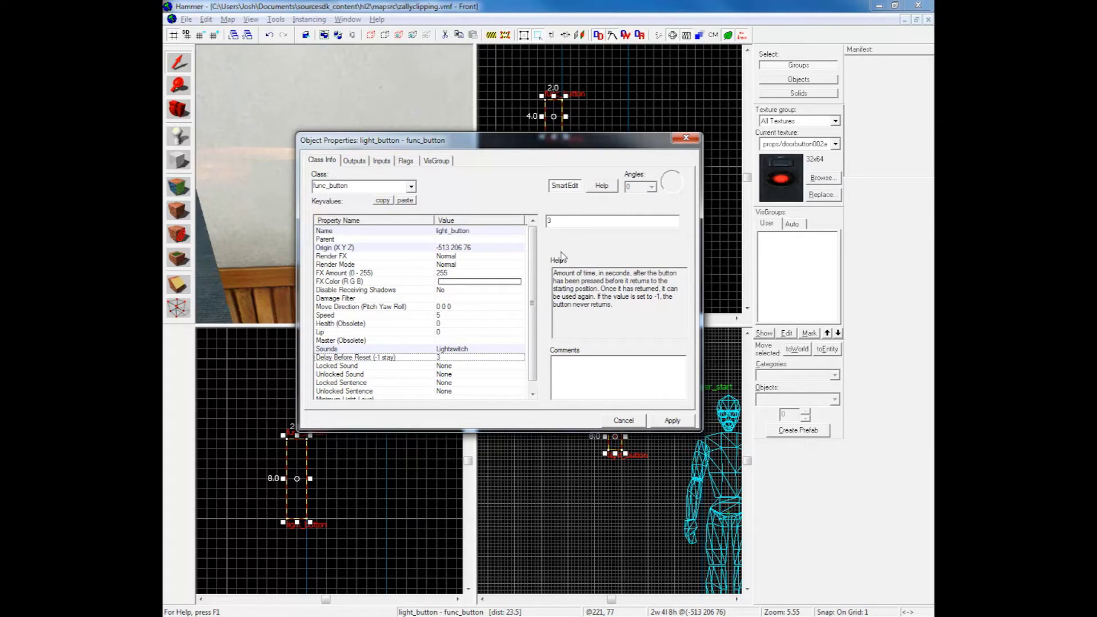
pyautogui.doubleClick(559, 221)
pyautogui.write('0')
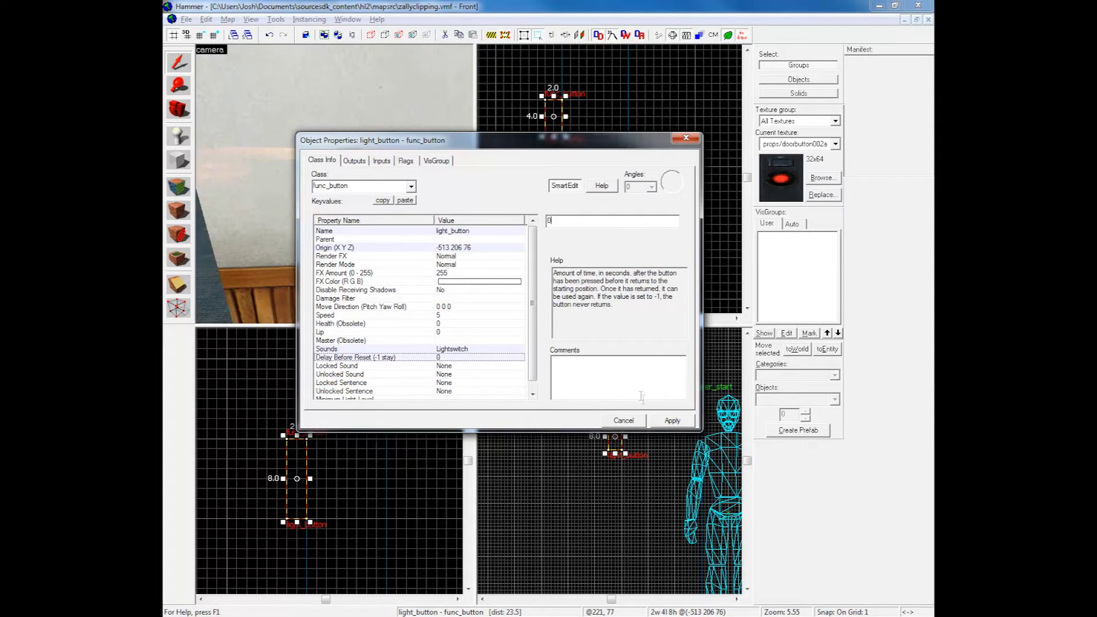
pyautogui.click(661, 420)
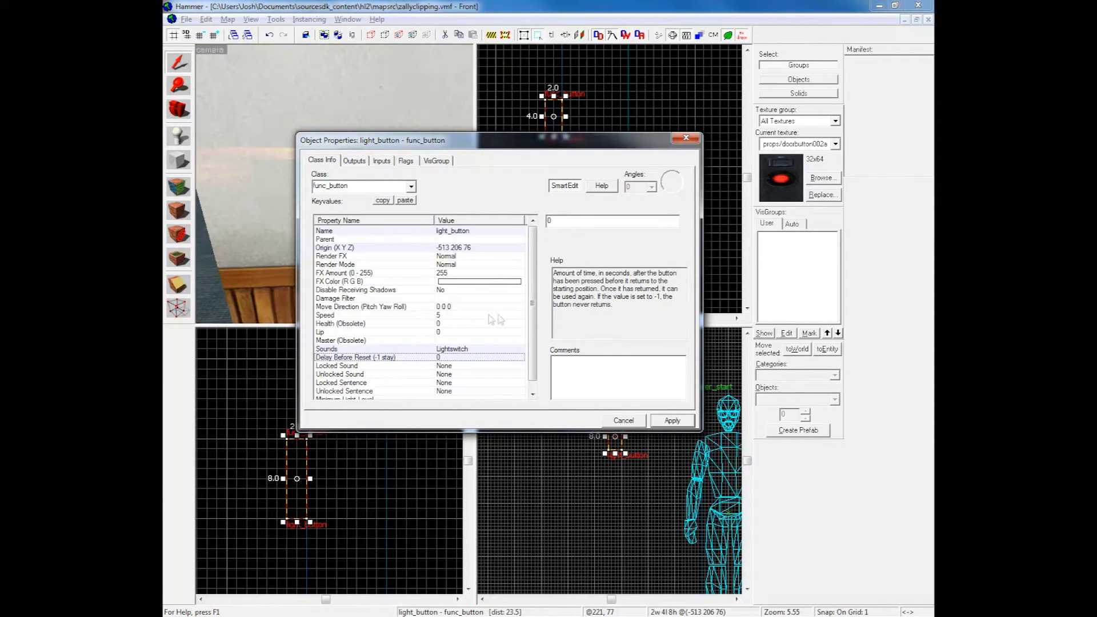
# Add an output named OnPressed to the light_button.
pyautogui.scroll(-1, 532, 320)
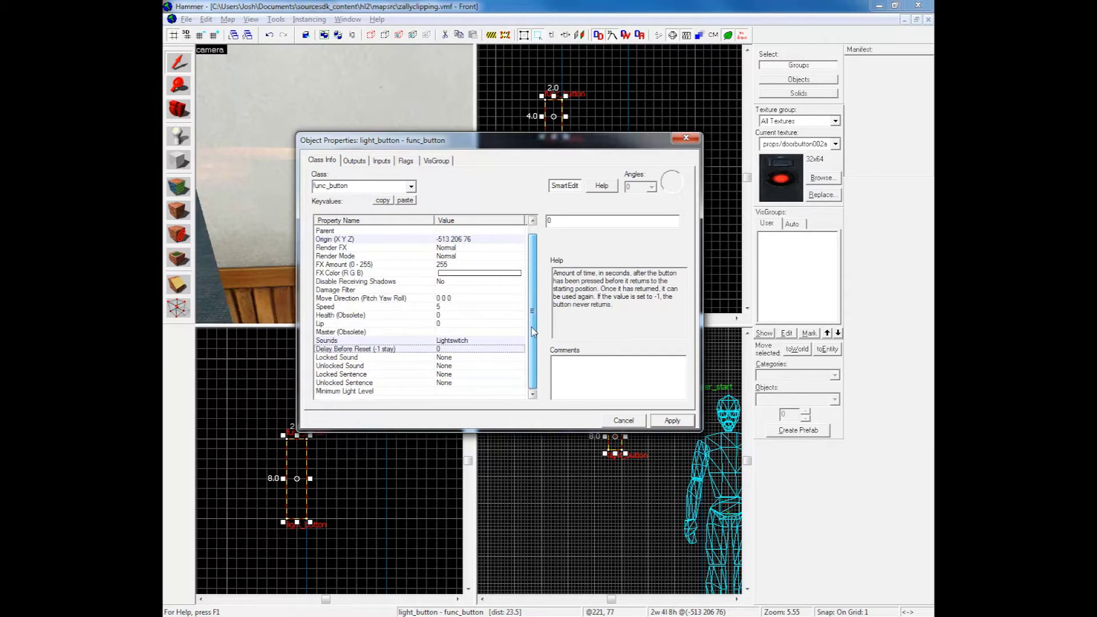
pyautogui.scroll(1, 532, 331)
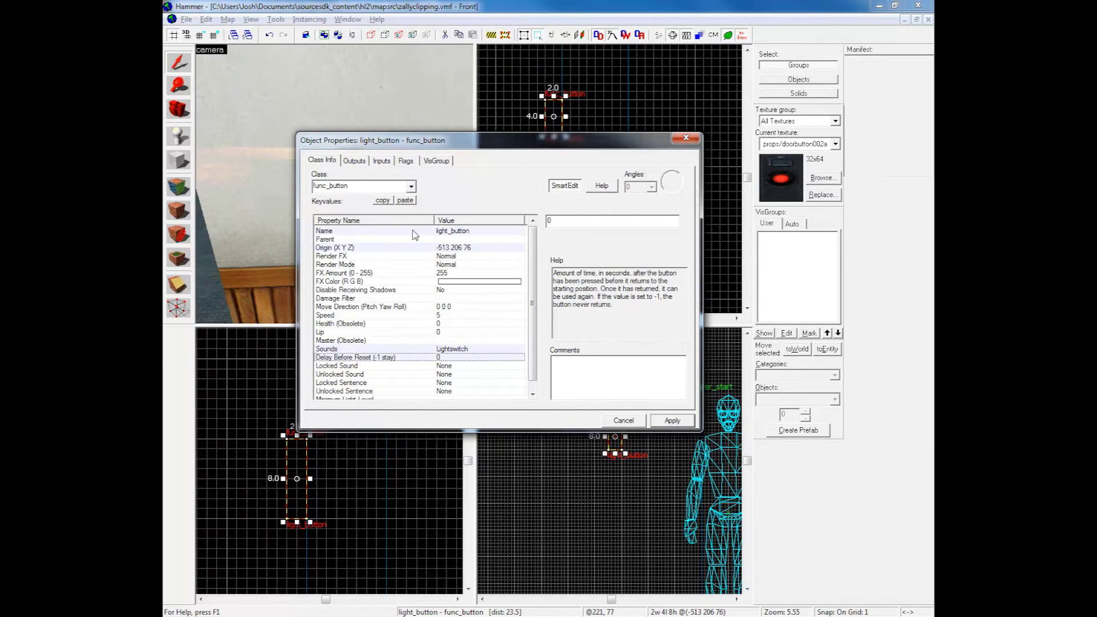
pyautogui.click(358, 162)
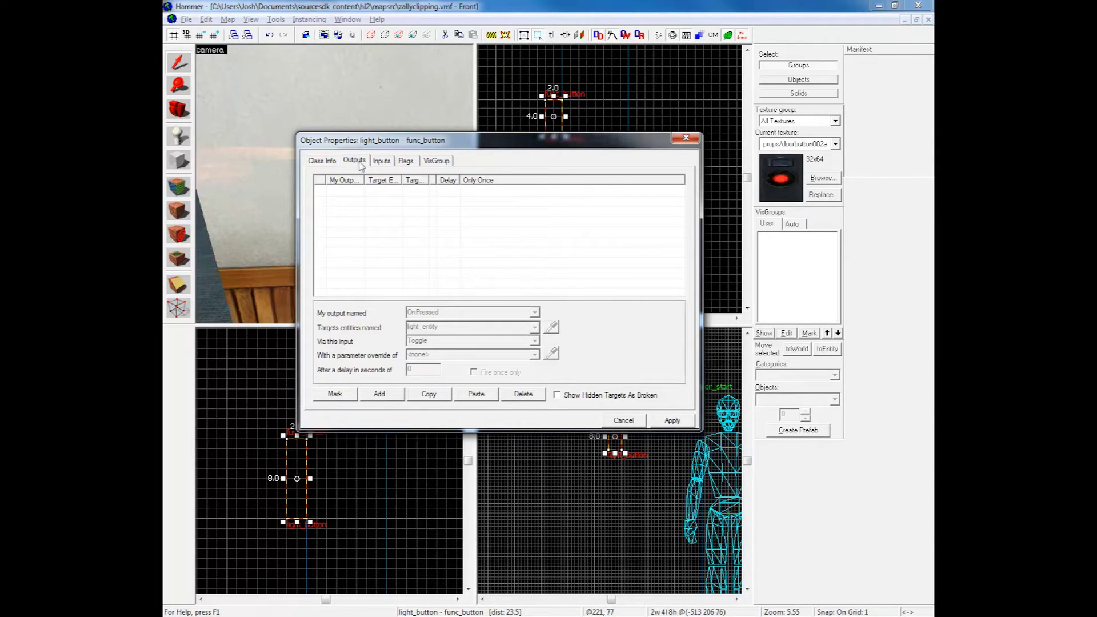
pyautogui.click(380, 394)
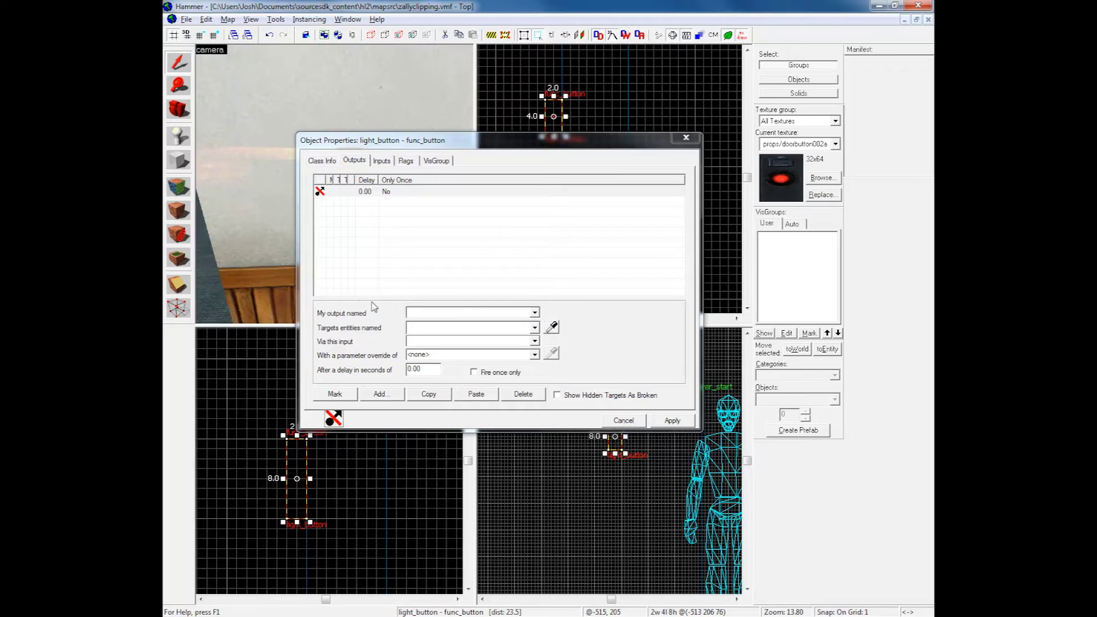
pyautogui.click(423, 312)
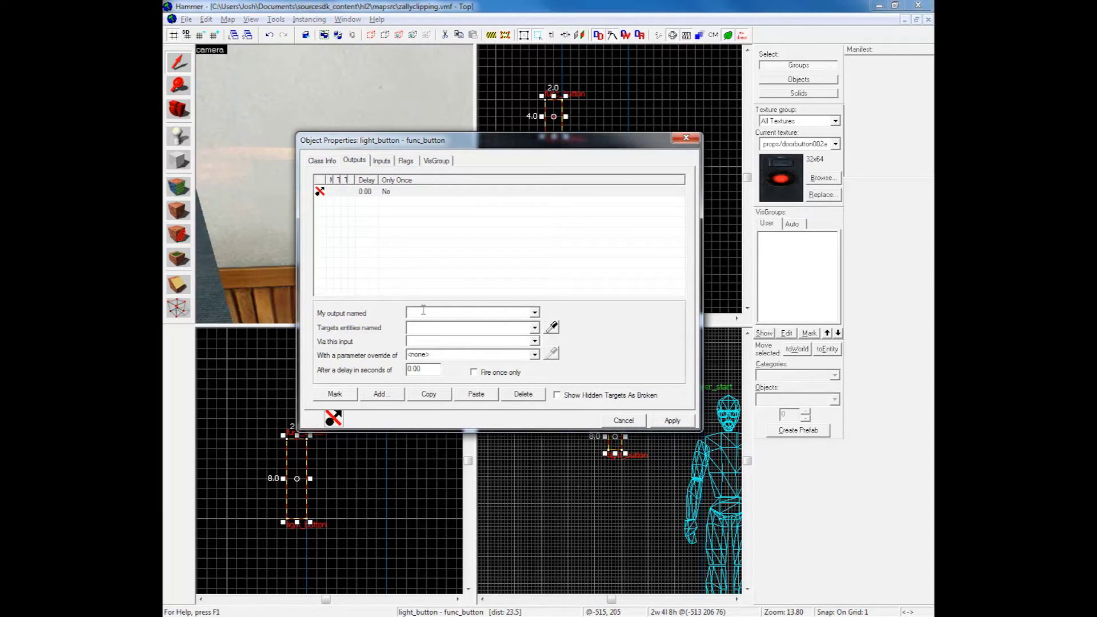
pyautogui.write('OnPressed')
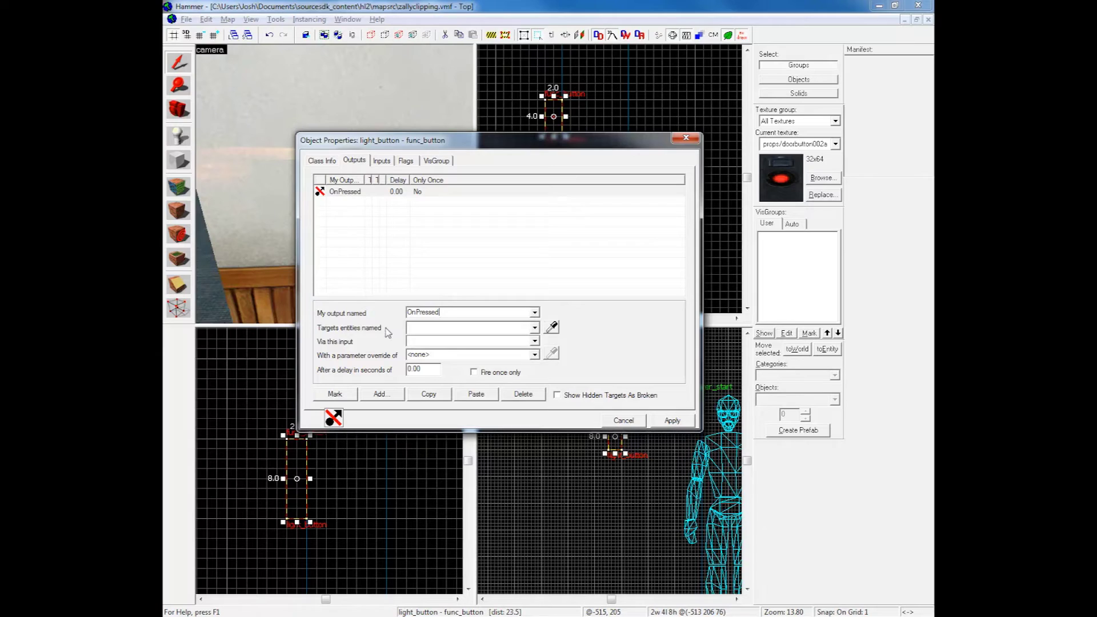
# Make the OnPressed output target light_entity via the Toggle input.
pyautogui.click(417, 328)
pyautogui.write('light')
pyautogui.click(422, 349)
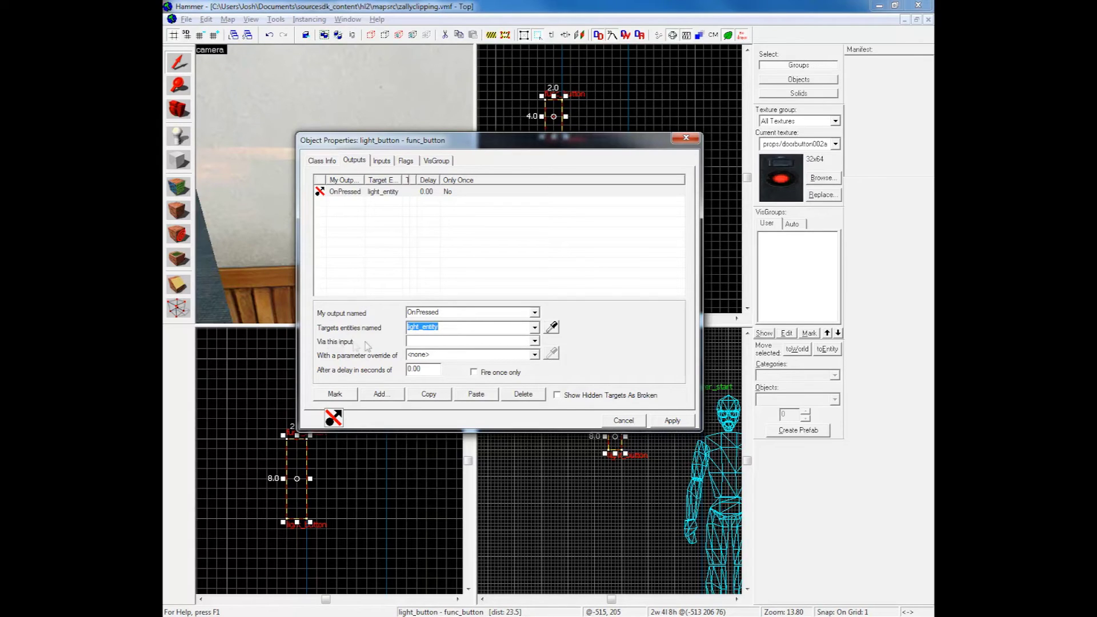
pyautogui.click(420, 342)
pyautogui.write('Toggle')
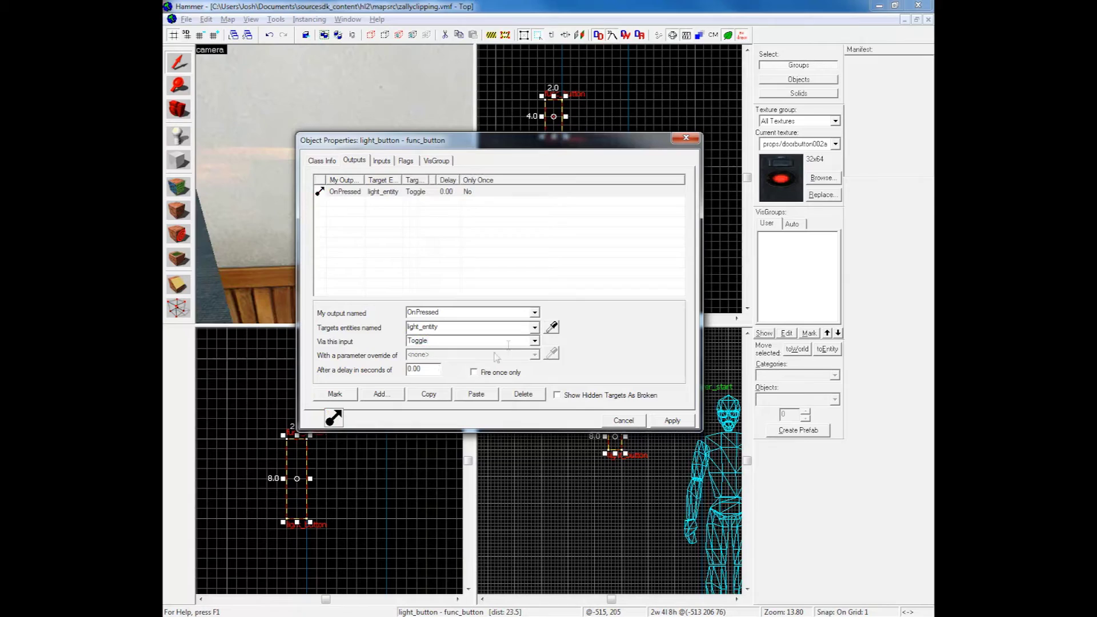
pyautogui.click(535, 341)
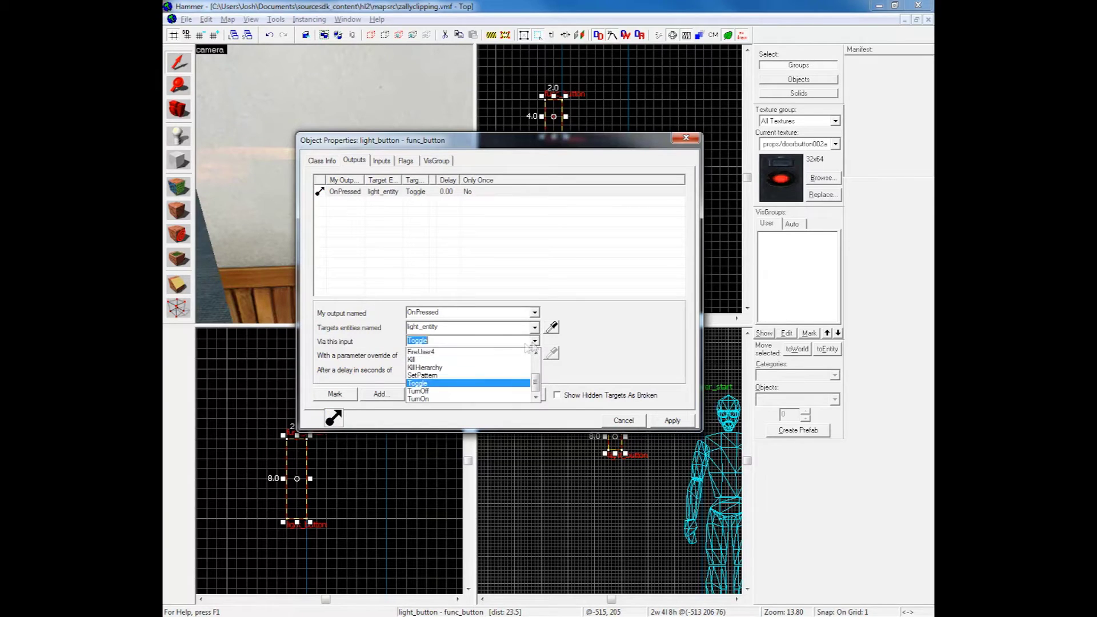
pyautogui.click(480, 383)
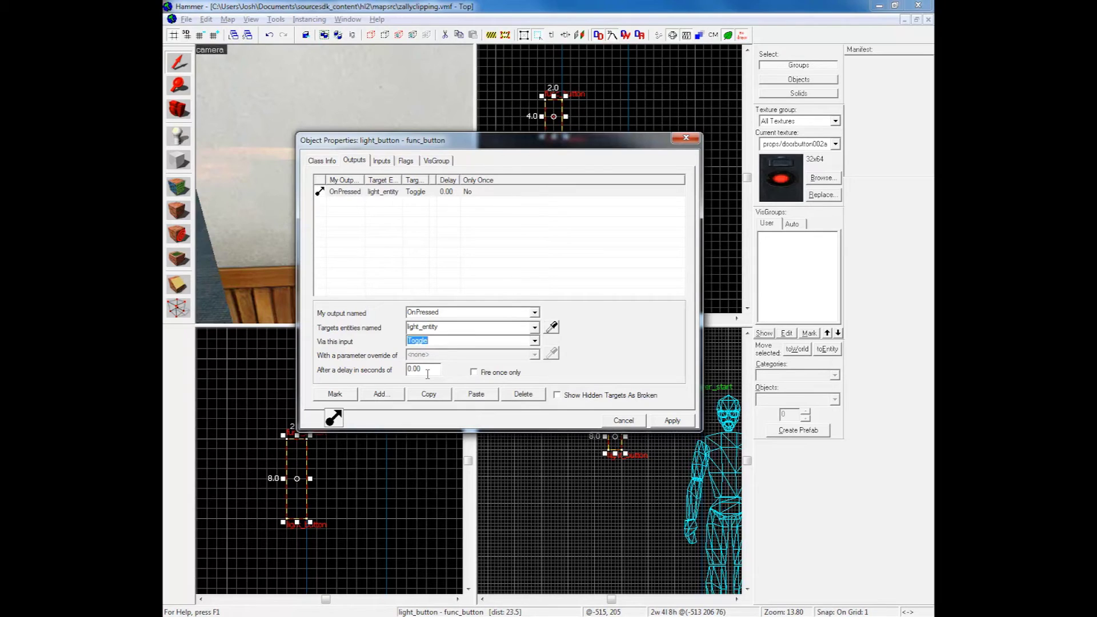
# Set the OnPressed output's delay to 0 seconds, apply the changes and close the button's properties.
pyautogui.click(423, 369)
pyautogui.doubleClick(422, 369)
pyautogui.write('5')
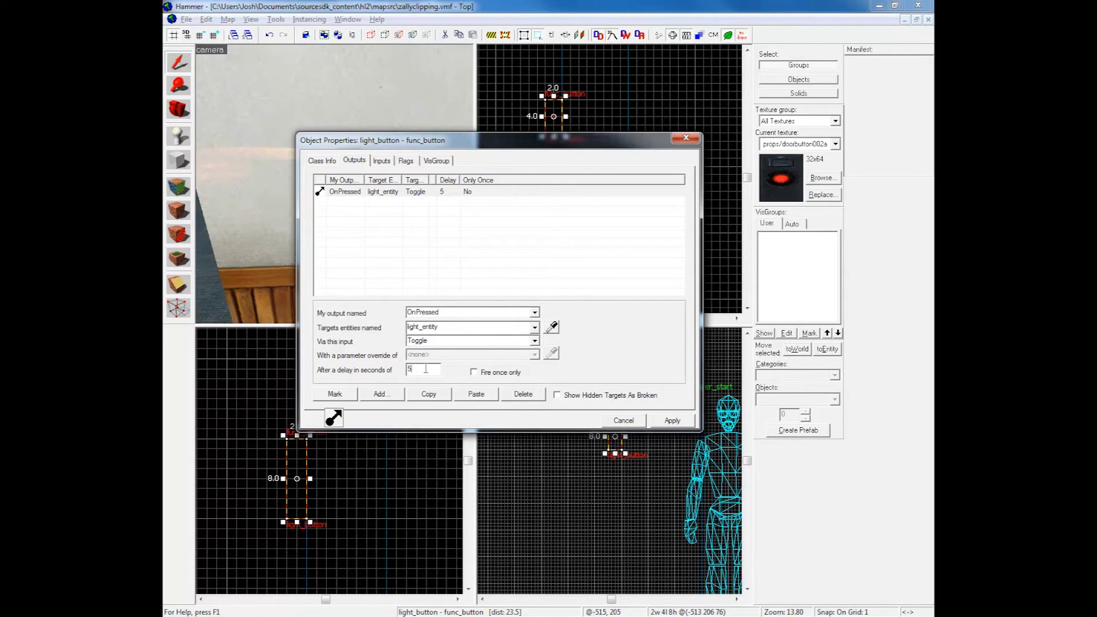
pyautogui.press('BackSpace')
pyautogui.write('0')
pyautogui.click(674, 421)
pyautogui.click(623, 421)
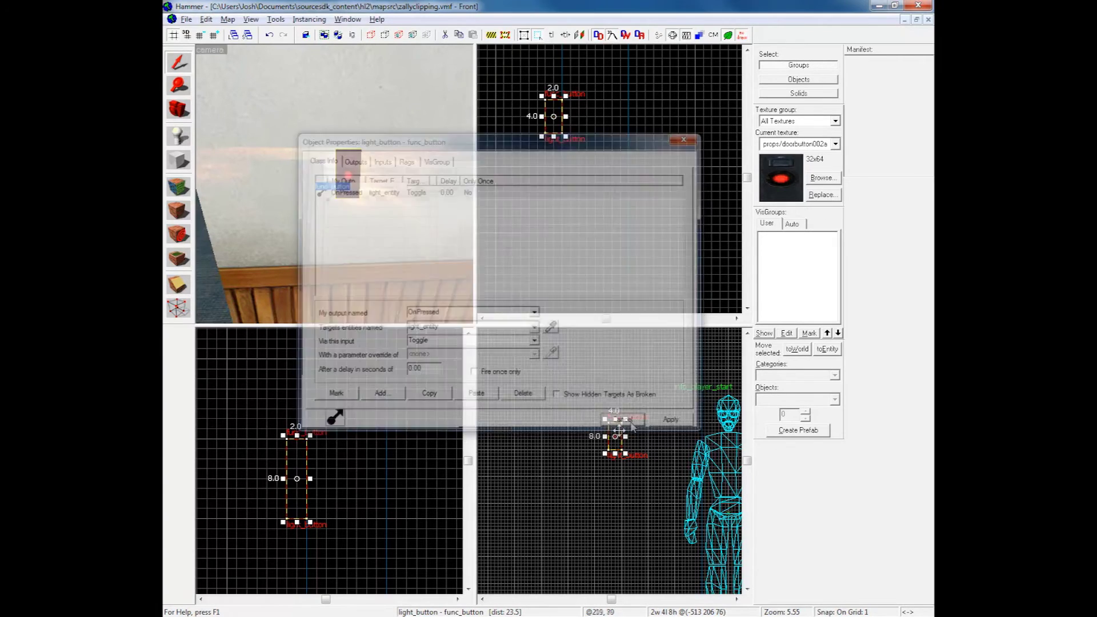
# Check the incoming connections of the ceiling's light_entity in its object properties, and close them.
pyautogui.press('z')
pyautogui.press('s')
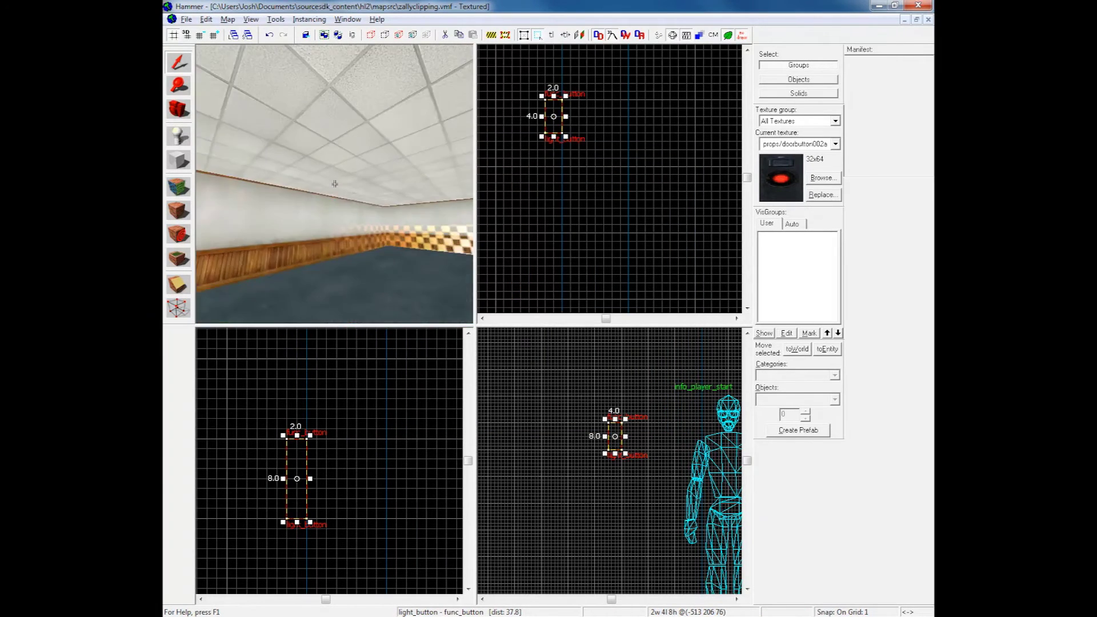
pyautogui.press('w')
pyautogui.press('z')
pyautogui.click(334, 188)
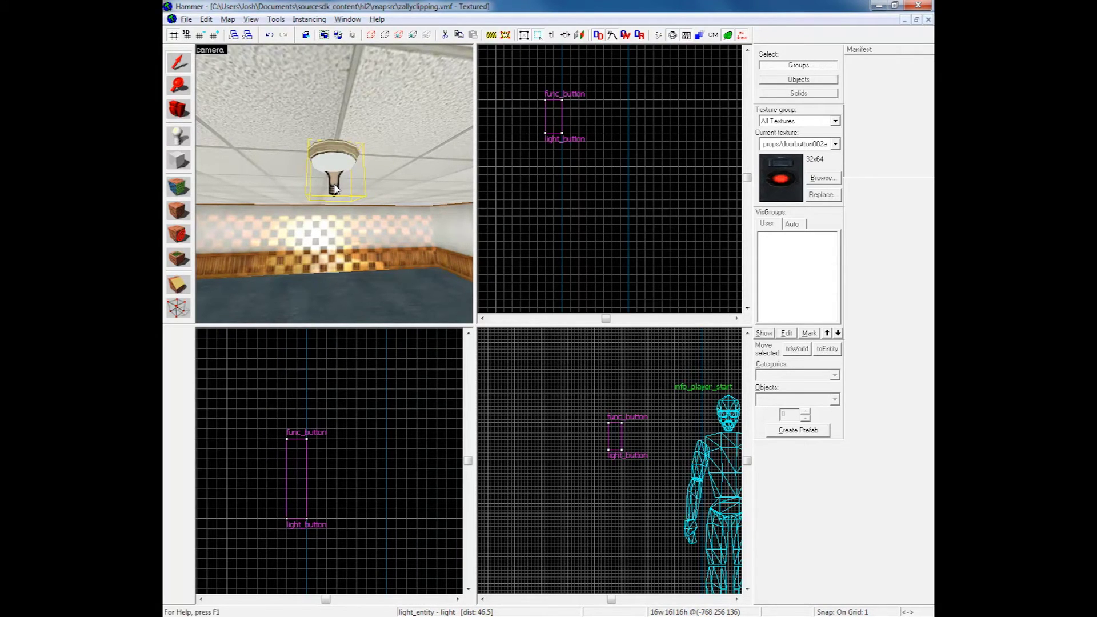
pyautogui.doubleClick(335, 187)
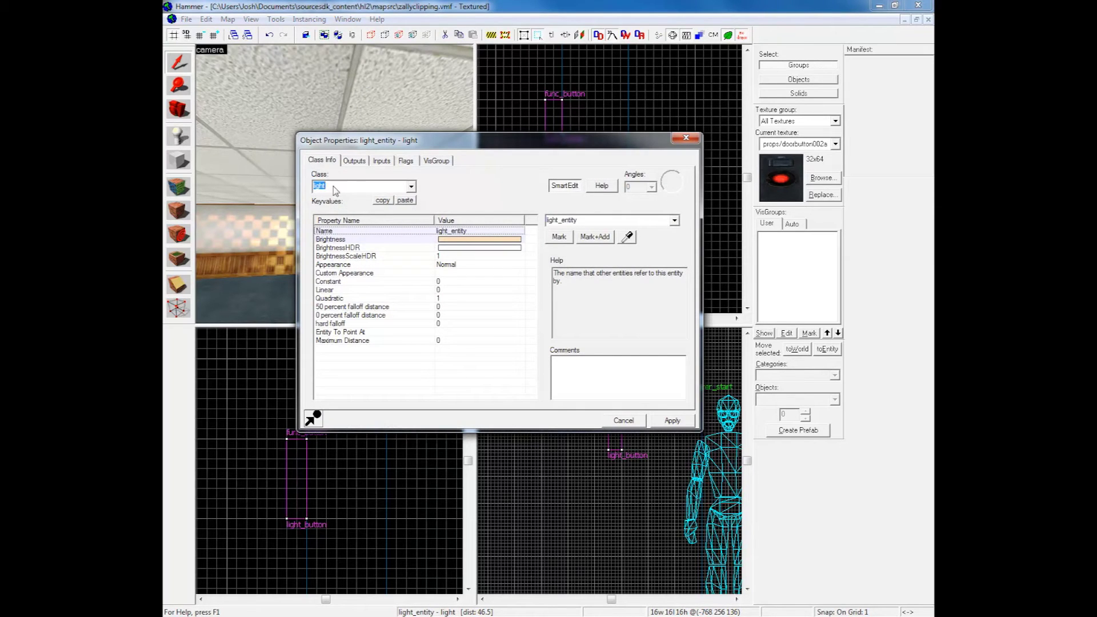
pyautogui.click(381, 161)
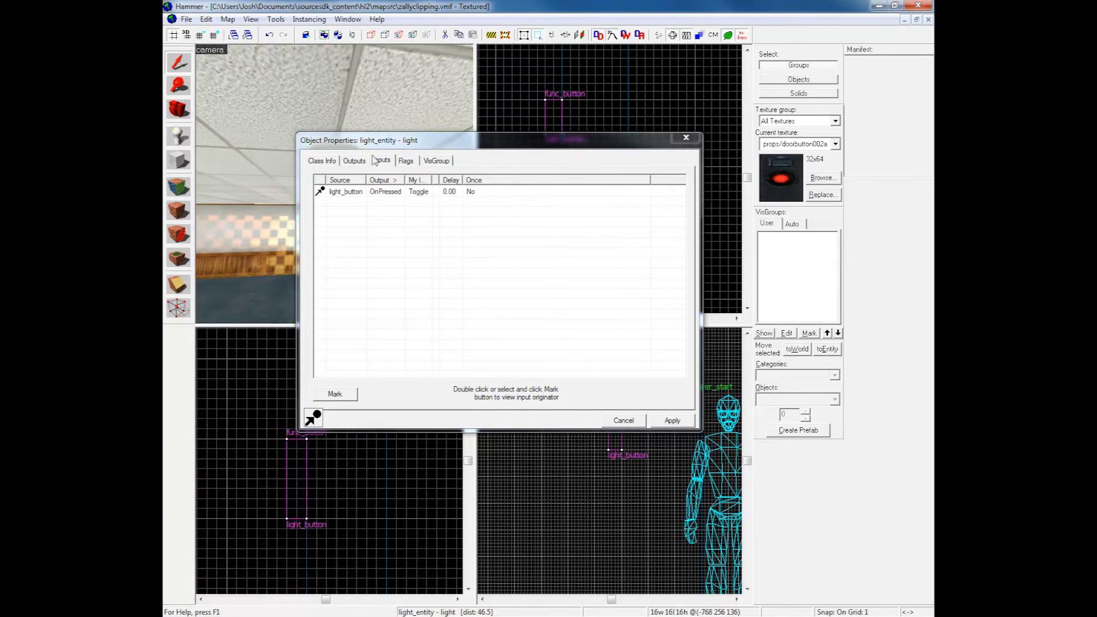
pyautogui.click(322, 161)
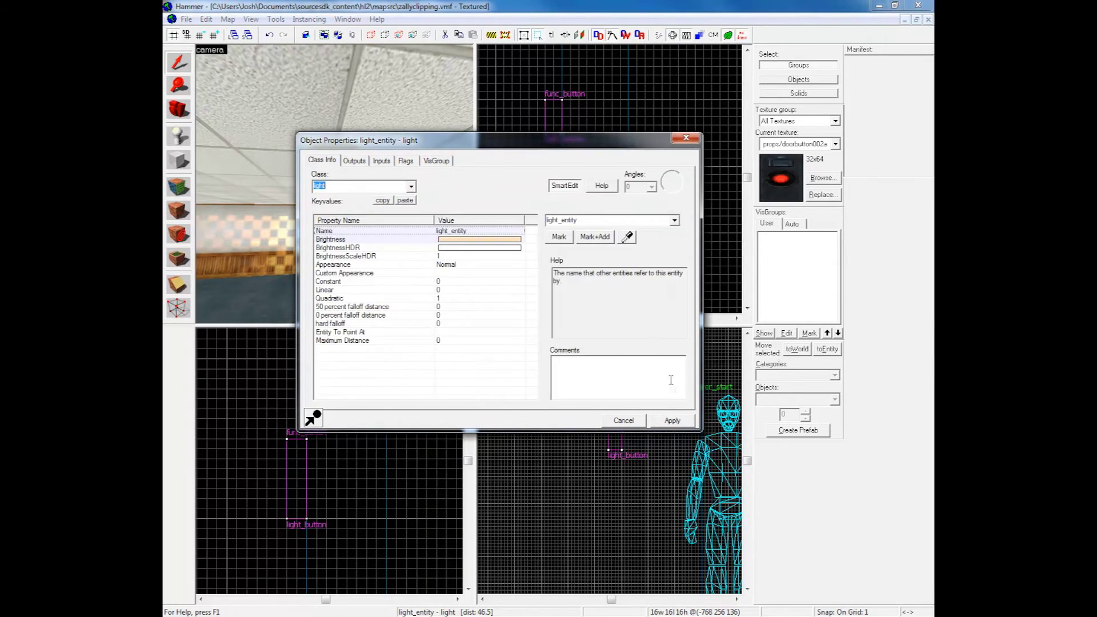
pyautogui.click(667, 421)
pyautogui.click(641, 423)
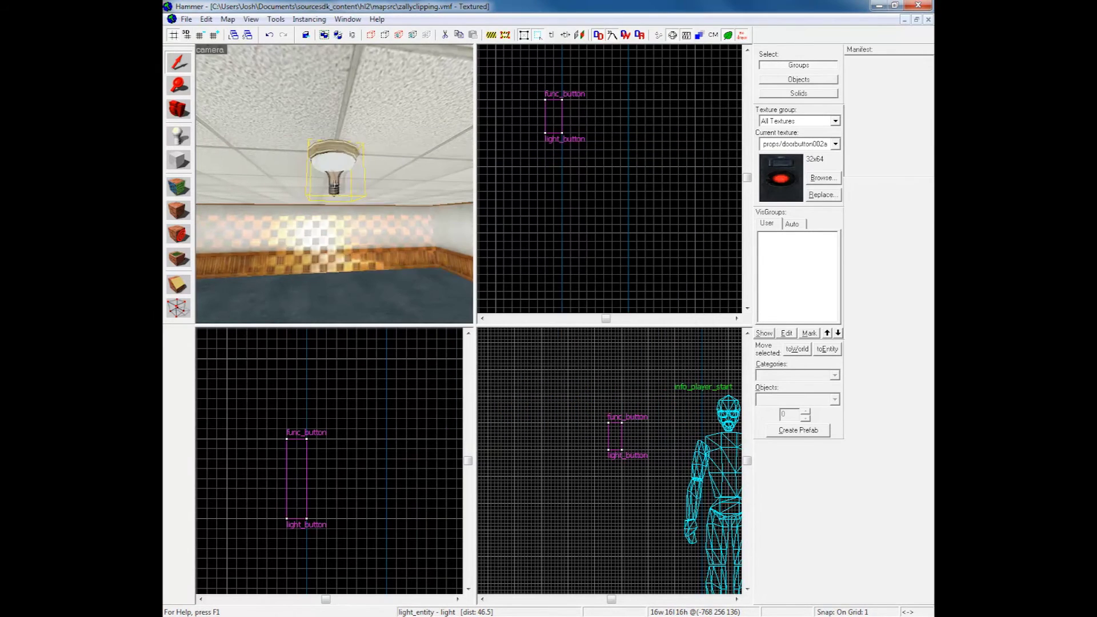
# Enable the Don't move flag on the wall's light_button, keeping Use Activates, and close its object properties.
pyautogui.press('w')
pyautogui.press('z')
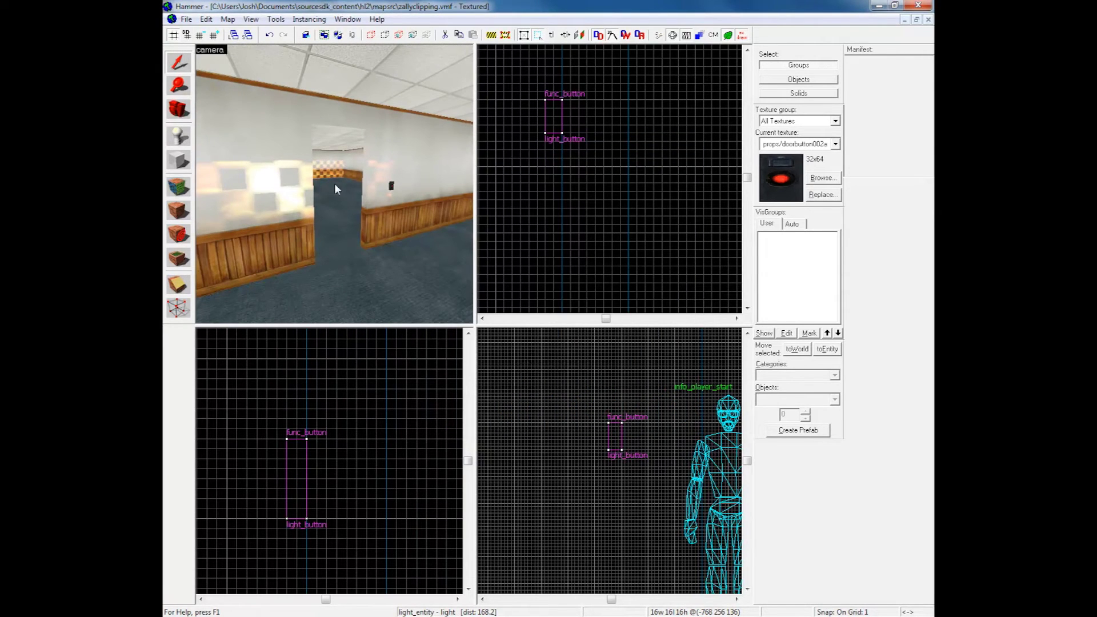
pyautogui.press('z')
pyautogui.press('w')
pyautogui.press('z')
pyautogui.click(322, 187)
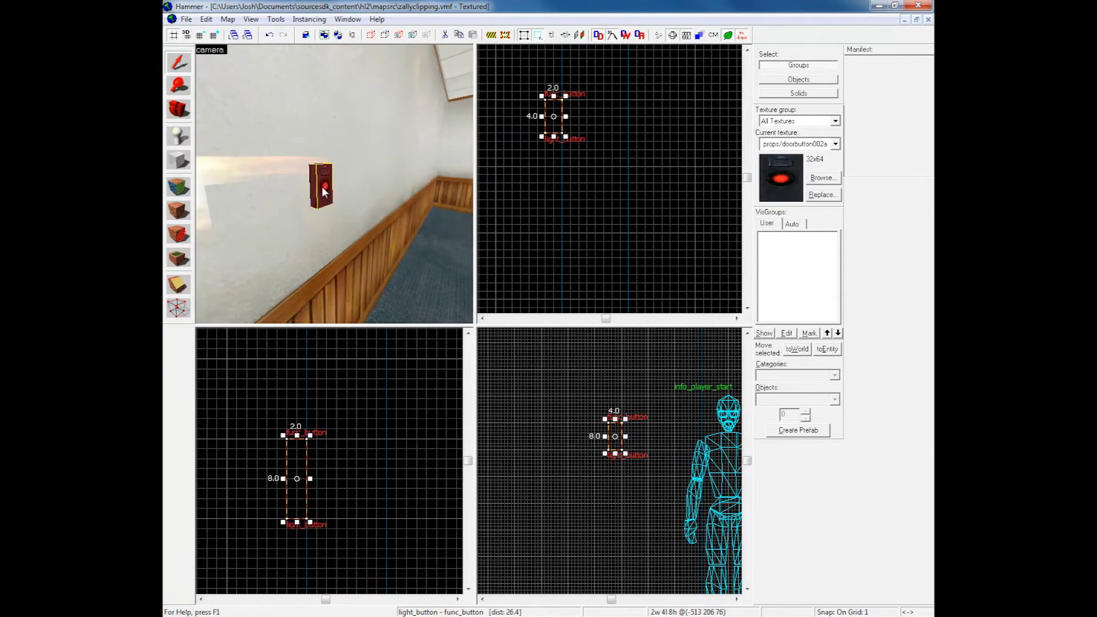
pyautogui.hotkey('alt', 'Return')
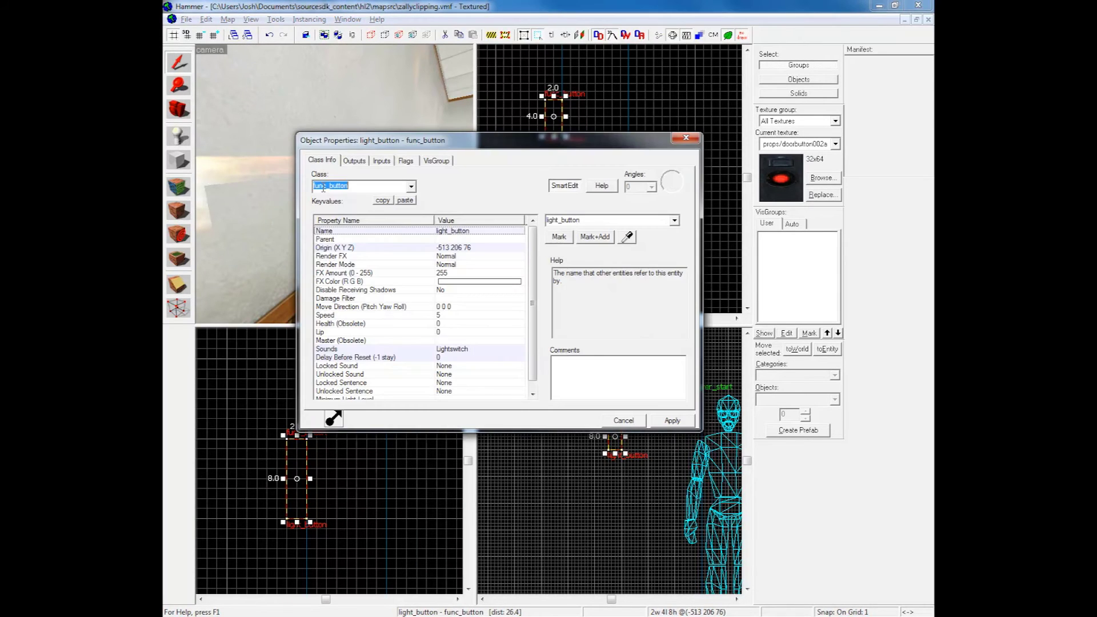
pyautogui.click(406, 162)
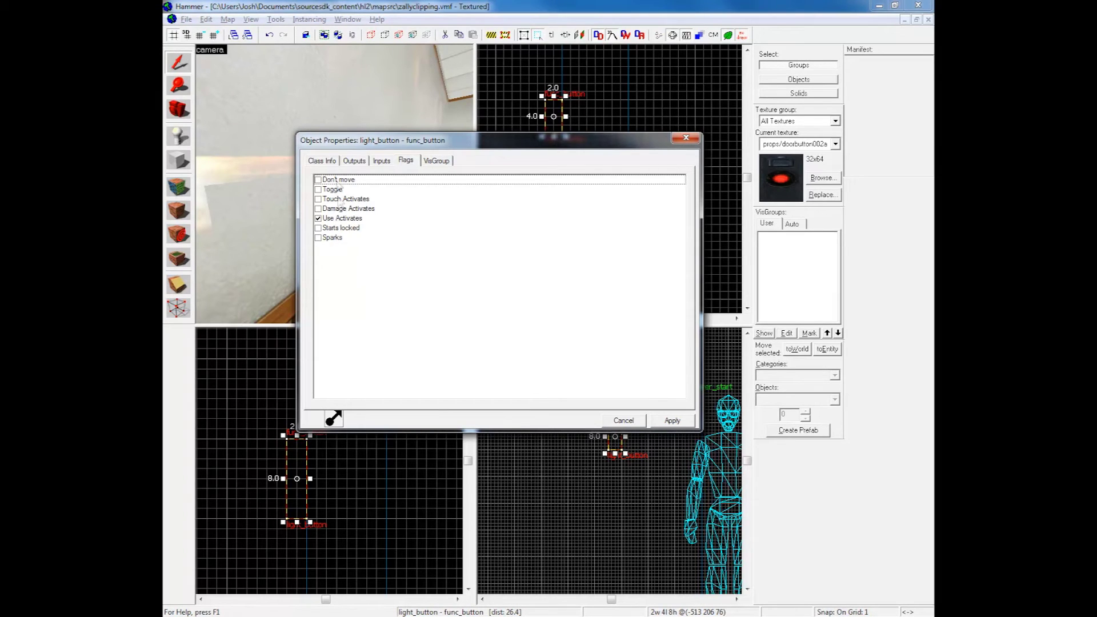
pyautogui.click(332, 181)
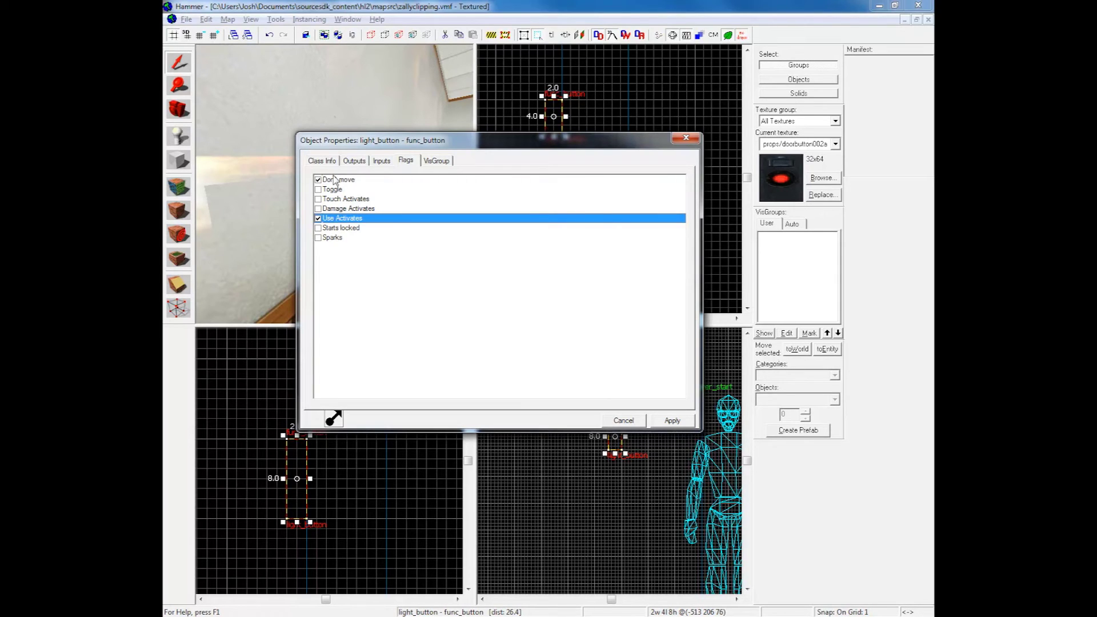
pyautogui.click(334, 200)
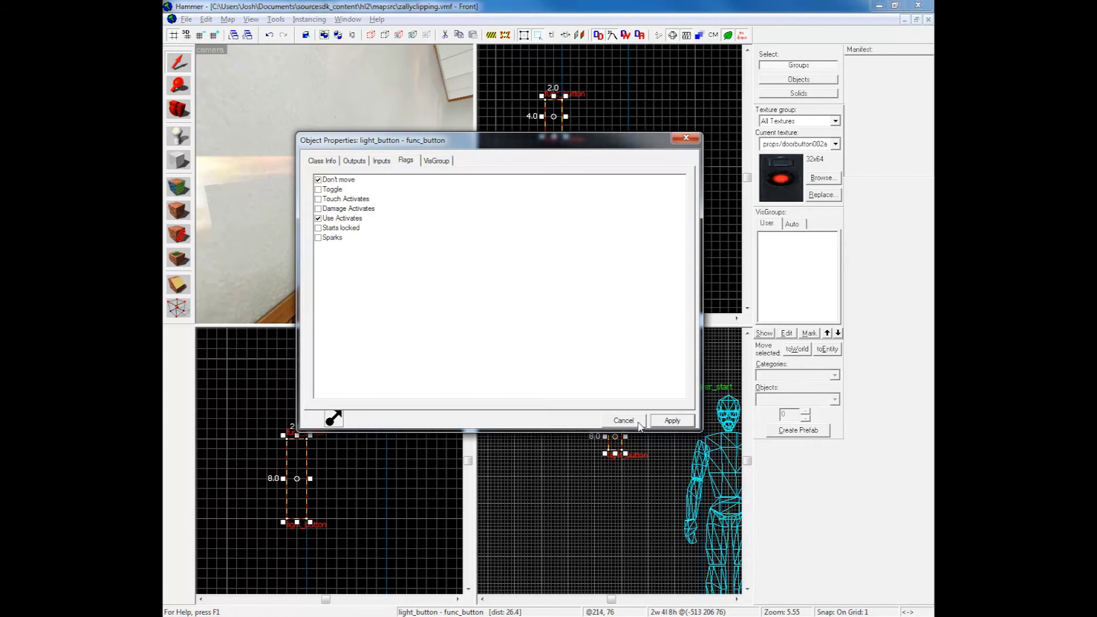
pyautogui.click(639, 424)
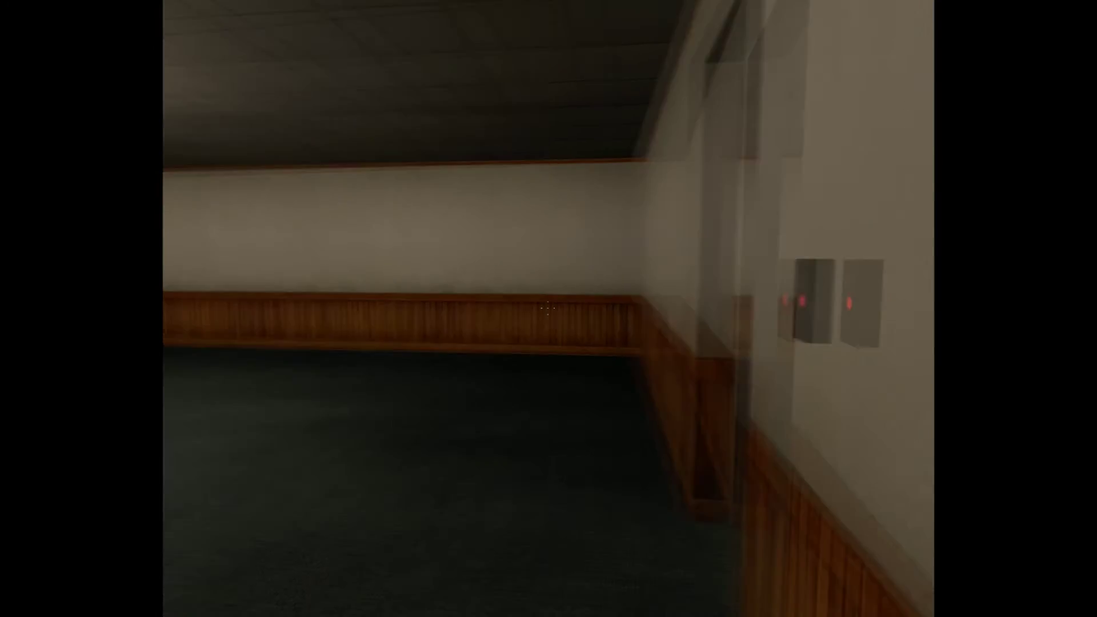
pyautogui.press('e')
pyautogui.press('e')
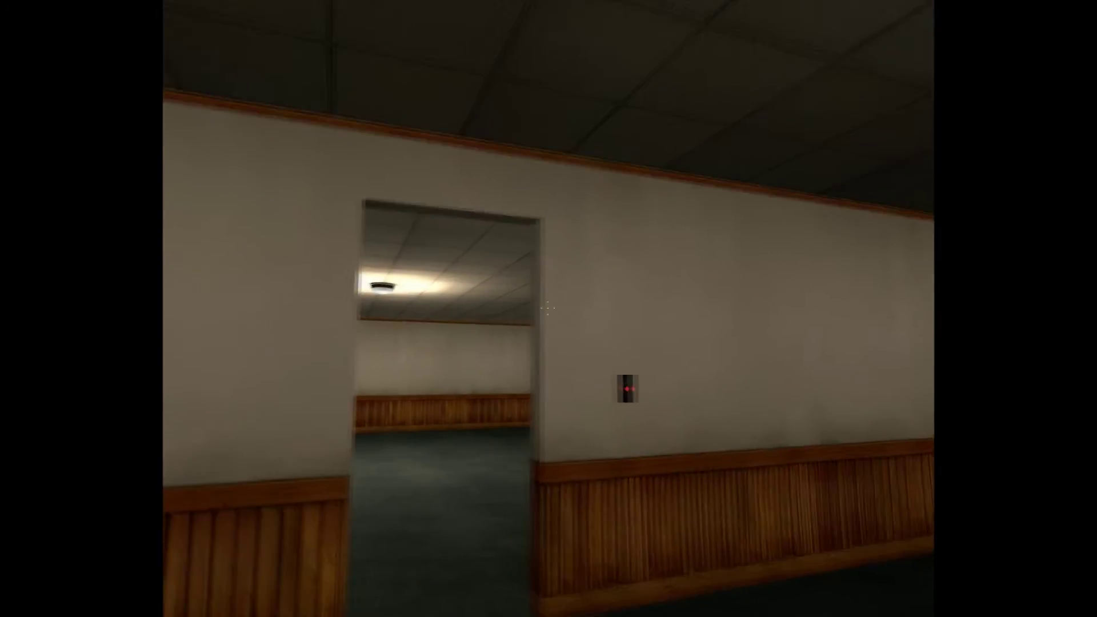
pyautogui.press('w')
pyautogui.press('s')
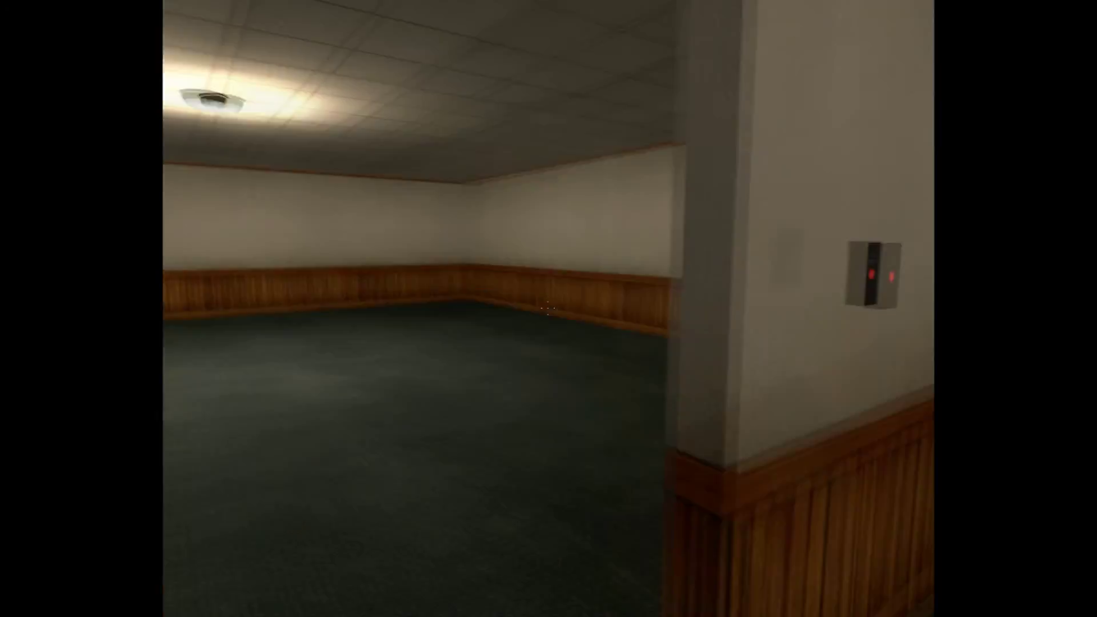